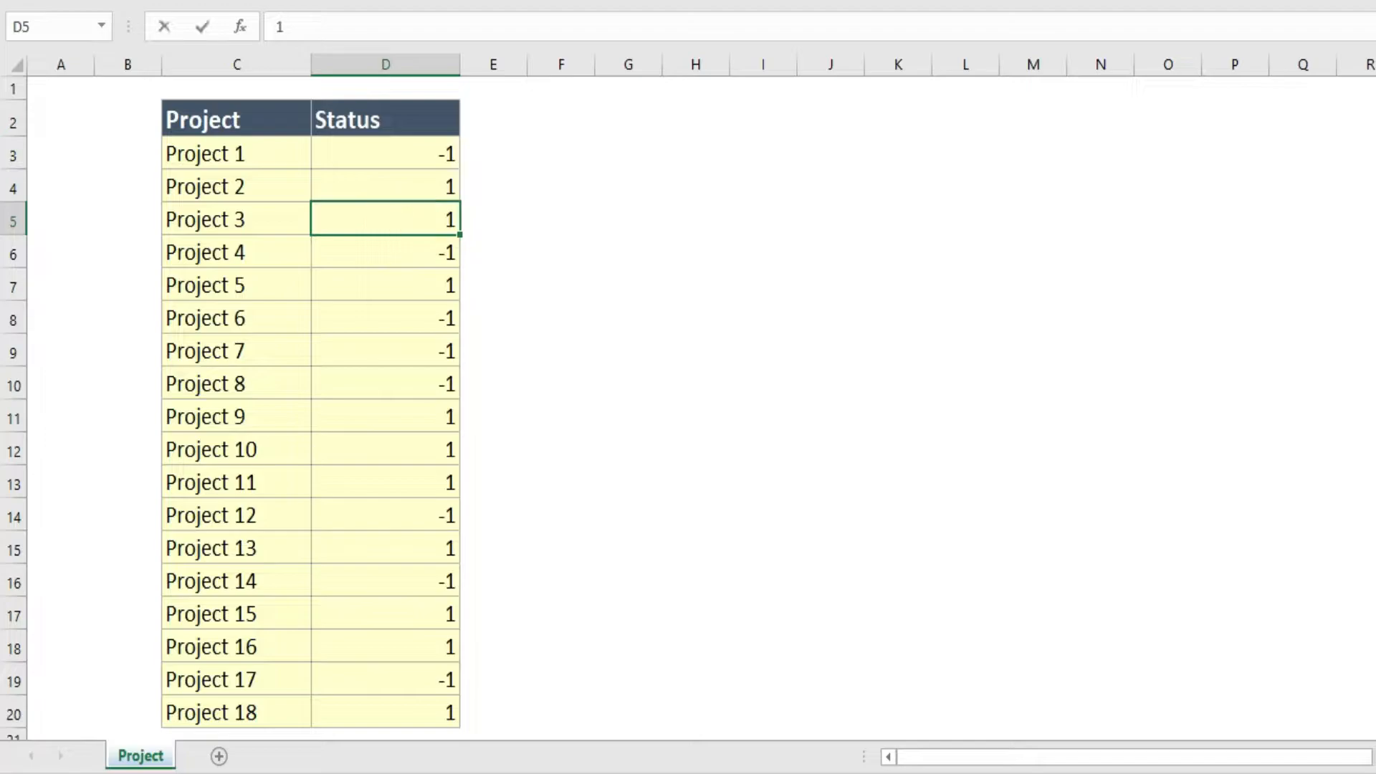
Set the status value of Project 3 in cell D5 to 1.
left_click(593, 296)
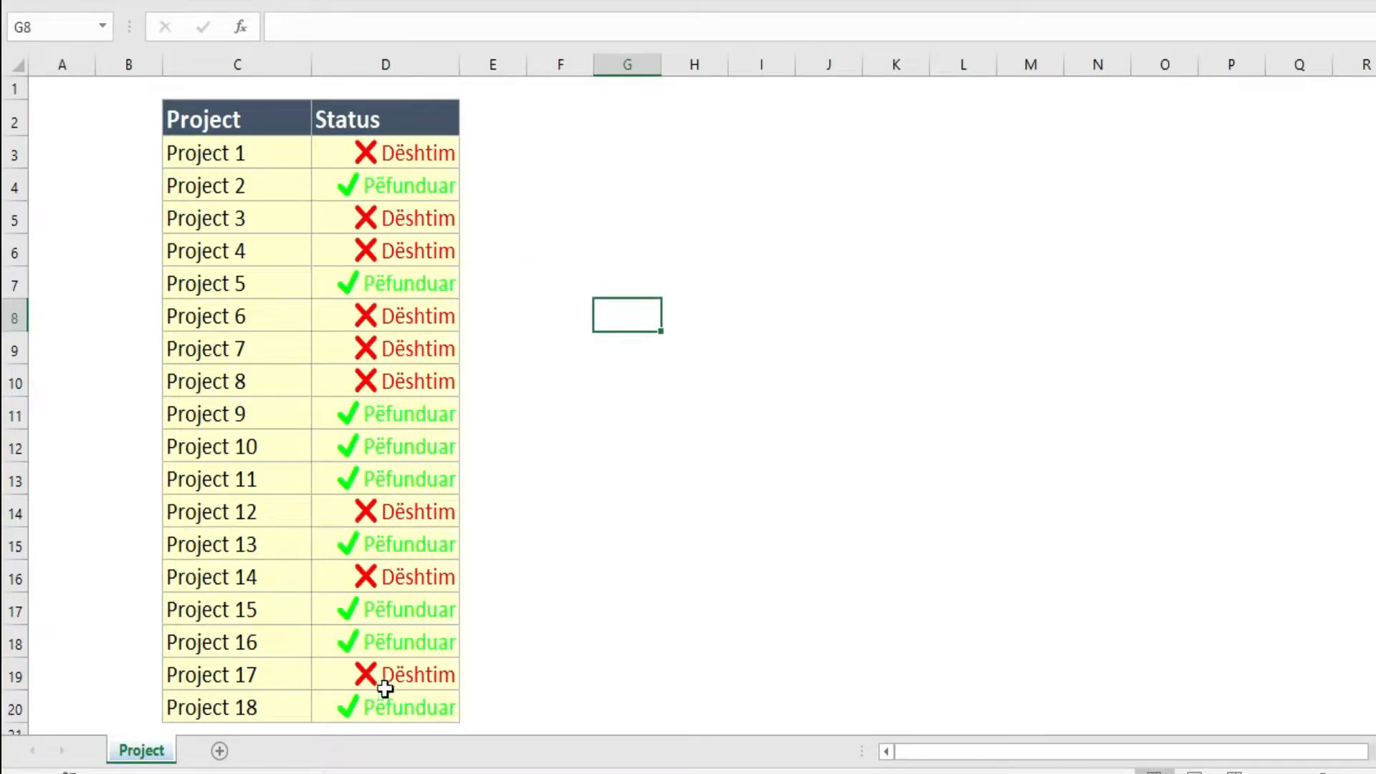
left_click(416, 227)
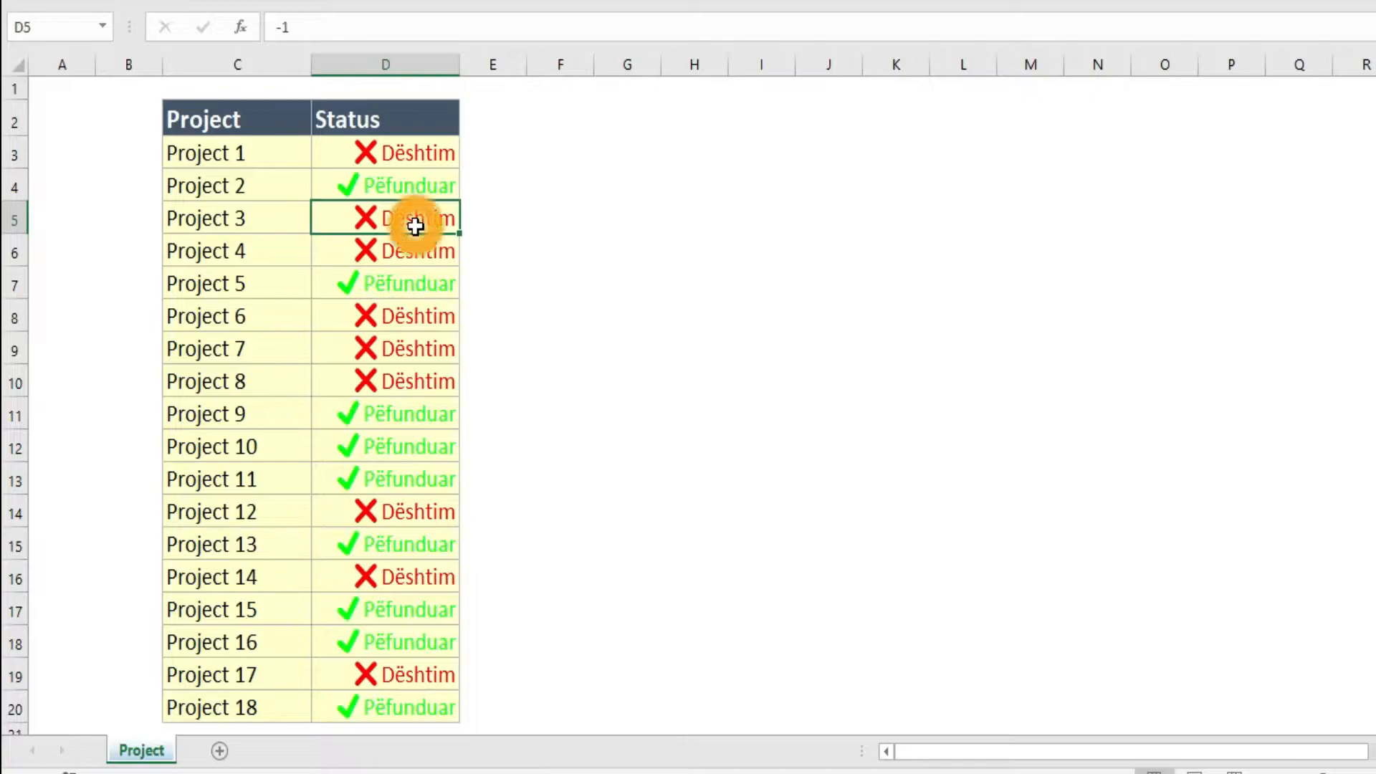
double_click(416, 226)
key("BackSpace")
key("BackSpace")
type("1")
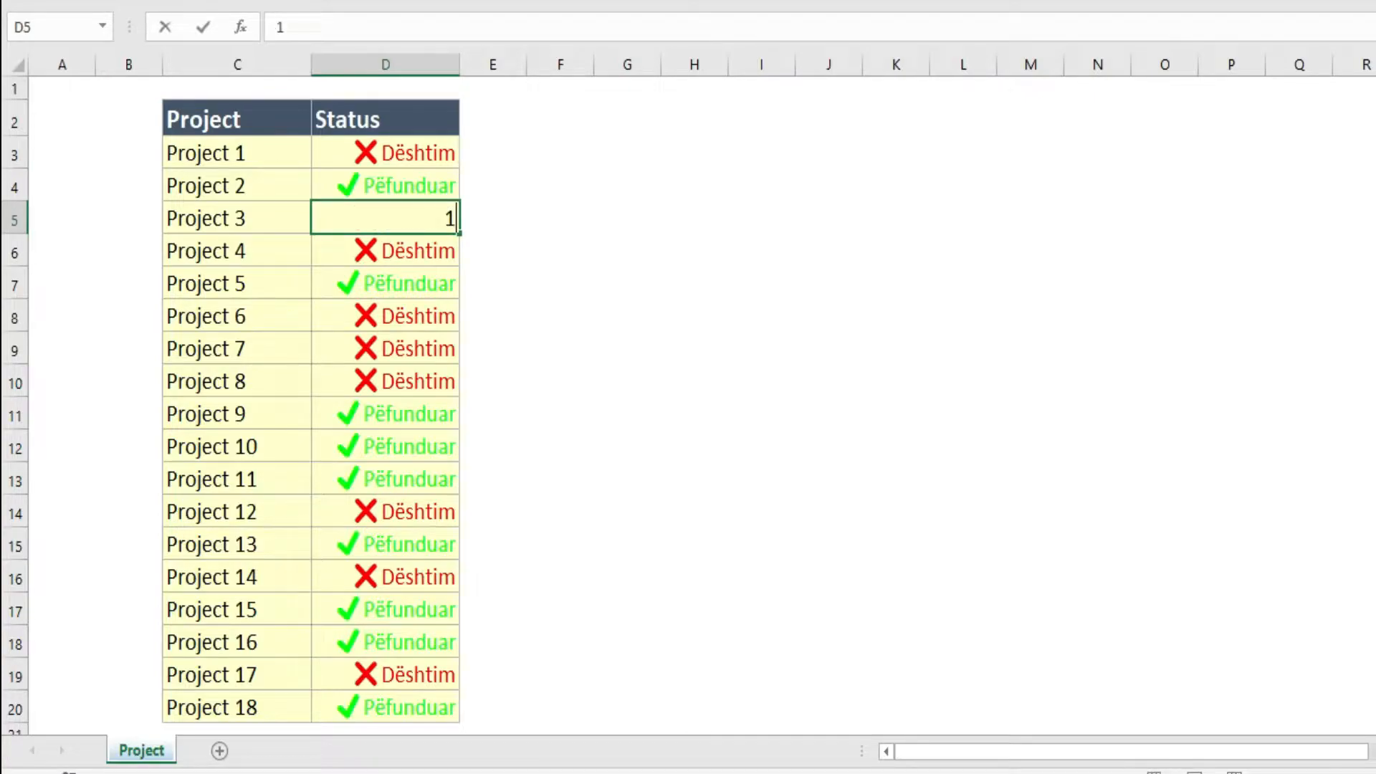
left_click(584, 283)
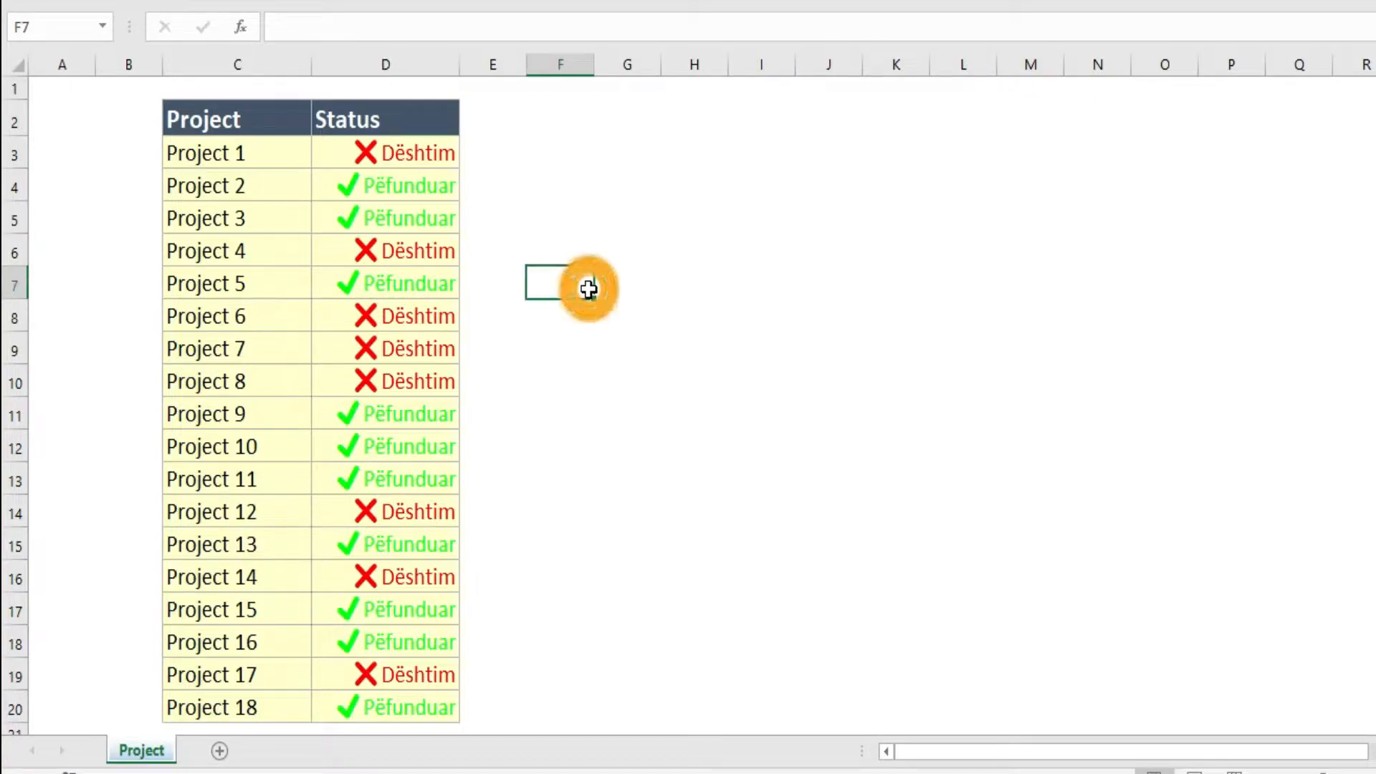
Set the status value of Project 9 in cell D11 to -1.
left_click(440, 154)
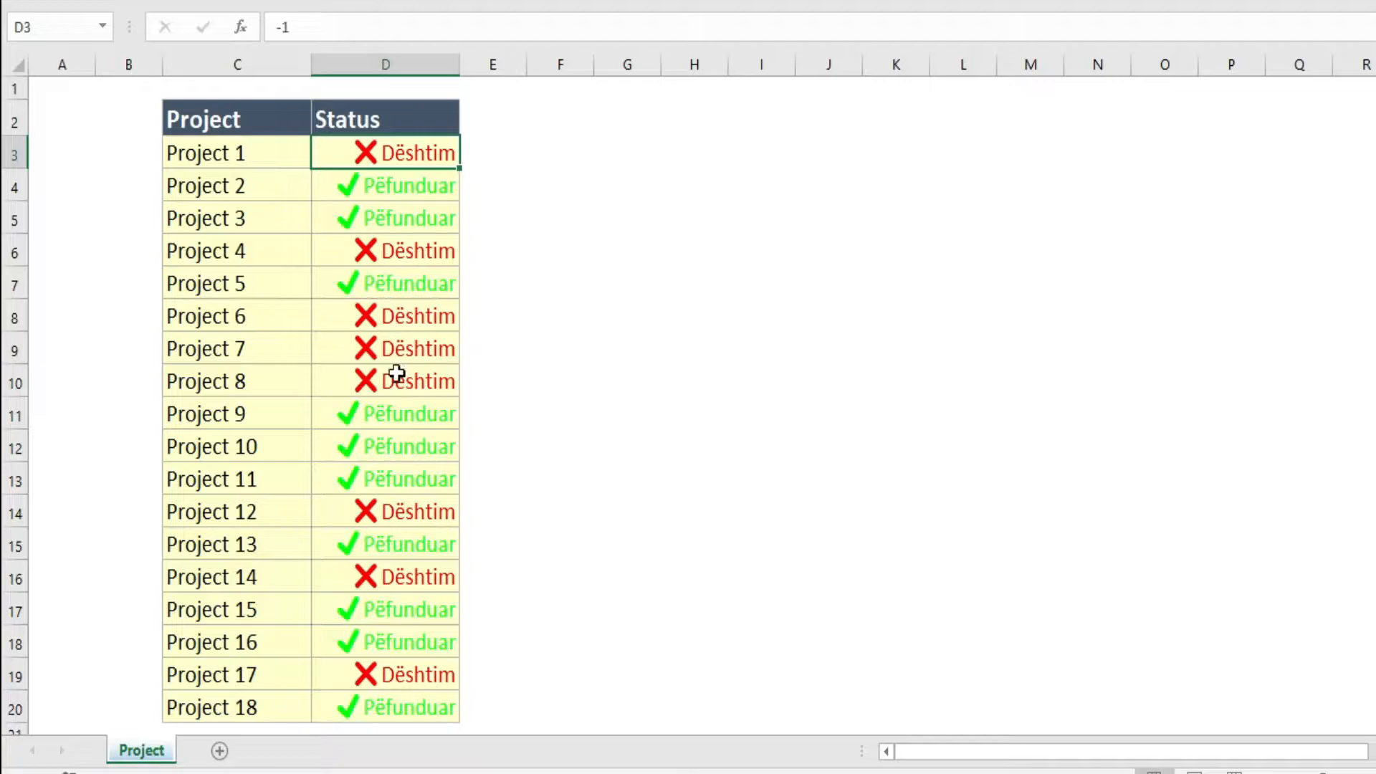
left_click(396, 413)
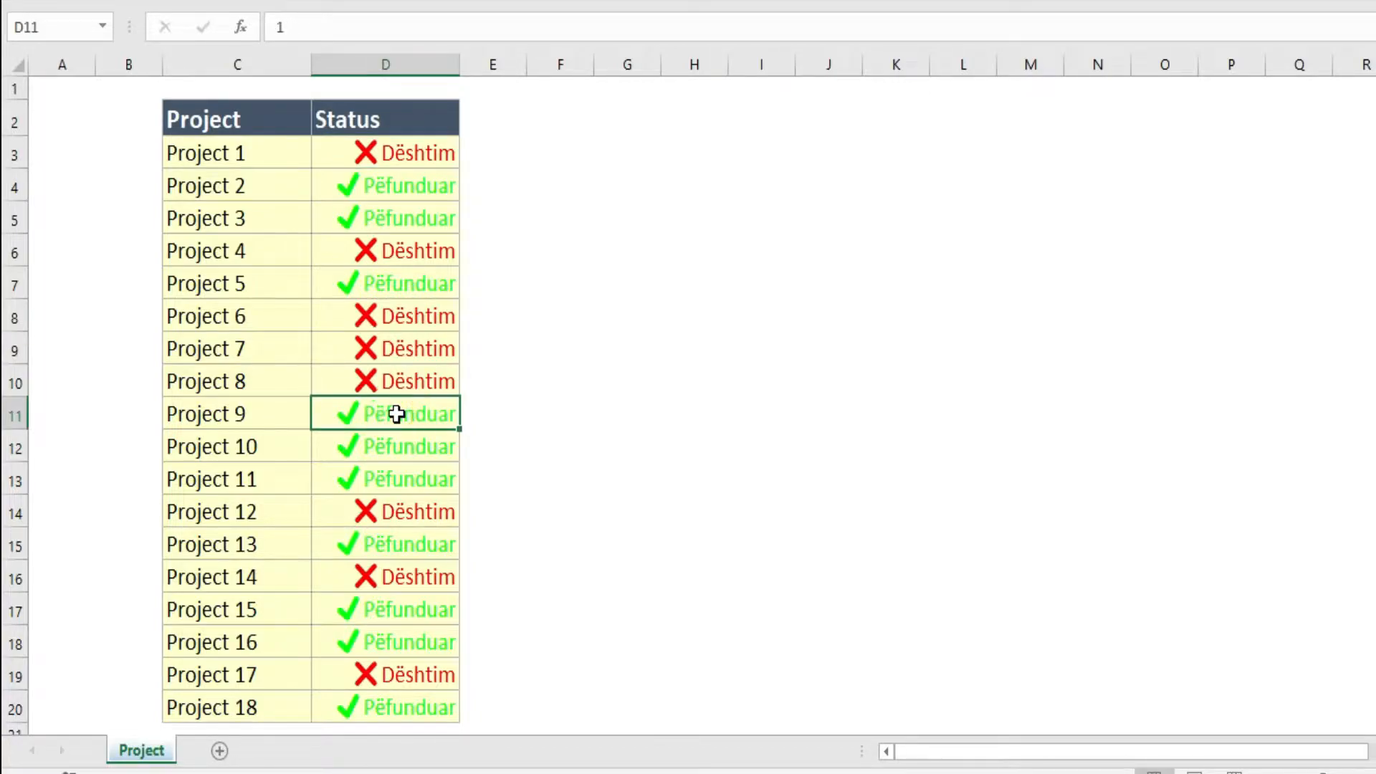
type("-1")
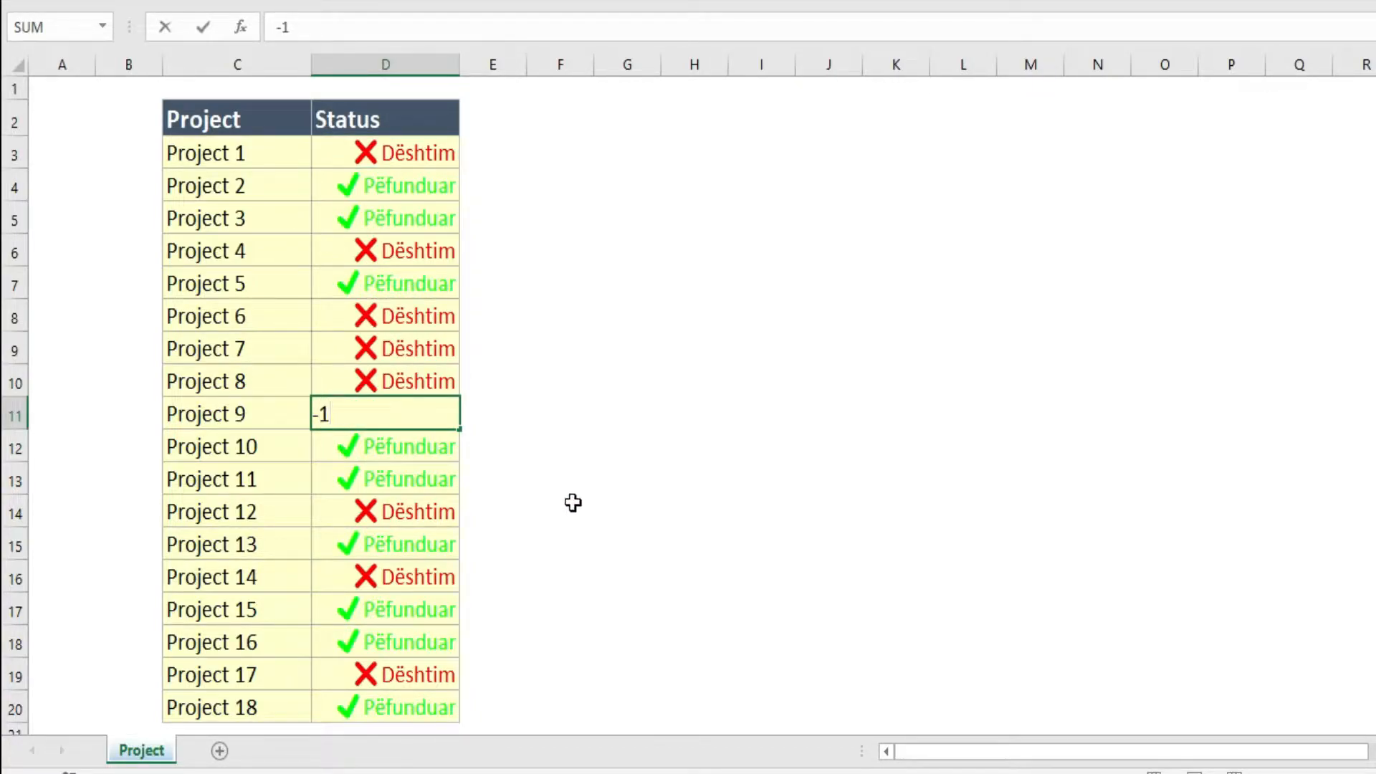
left_click(573, 502)
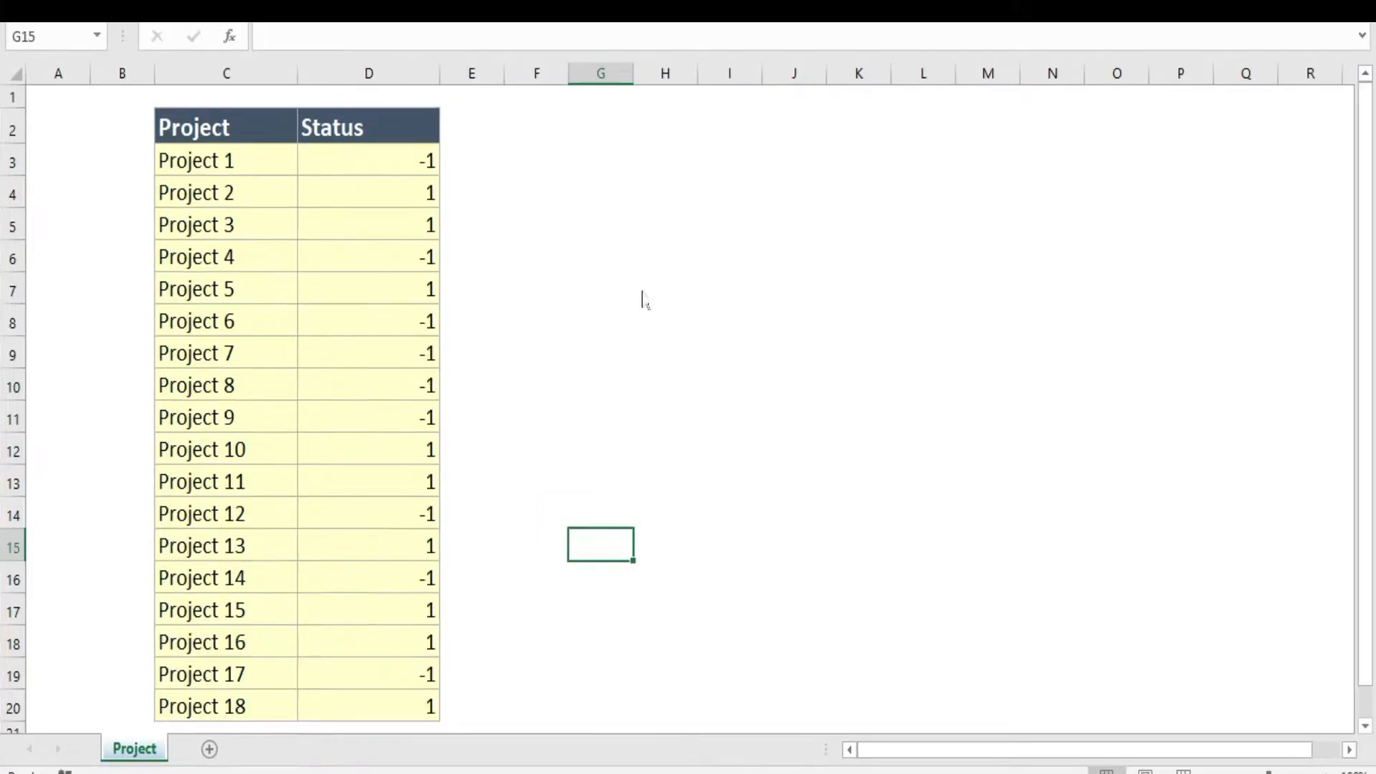
Open the number formatting of status cells D3:D20, choose the Custom category and clear the existing format code.
left_click_drag(385, 162, 374, 706)
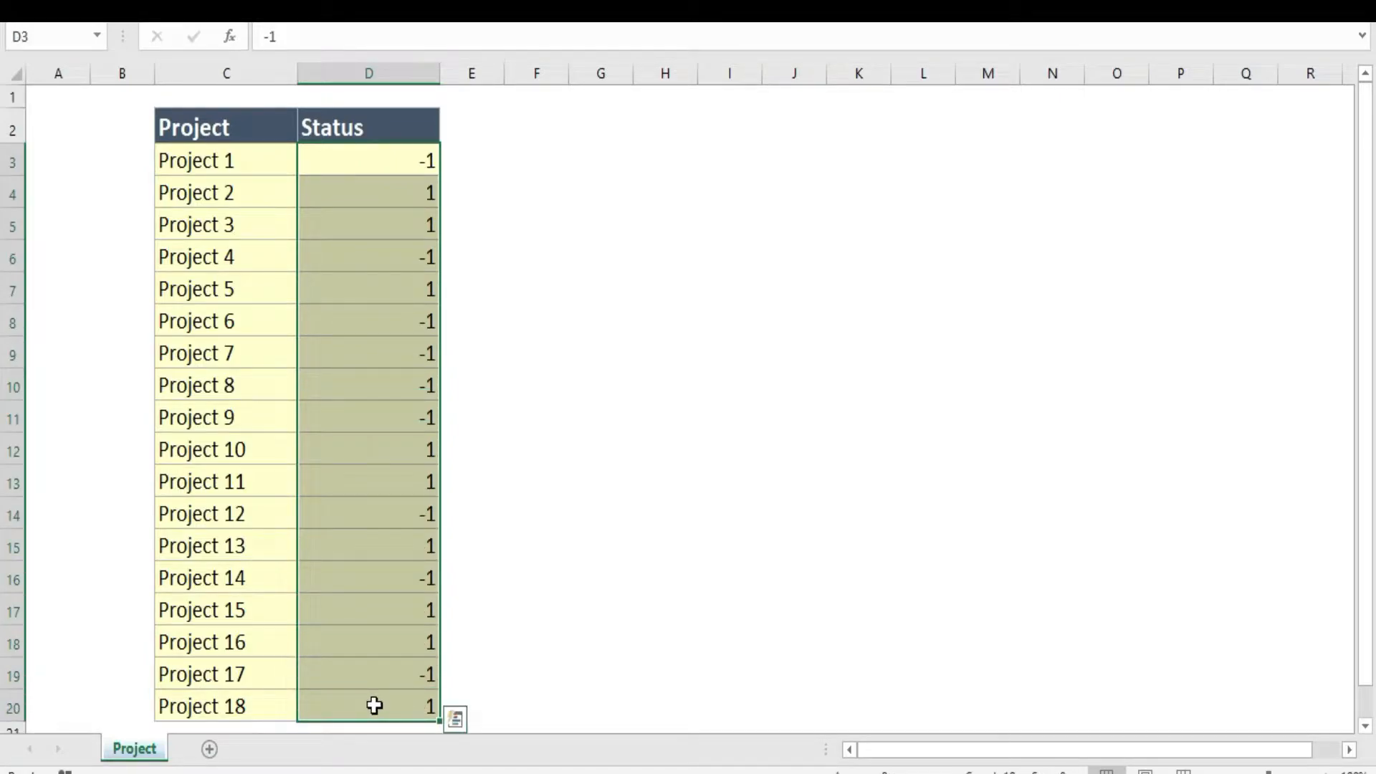
right_click(374, 577)
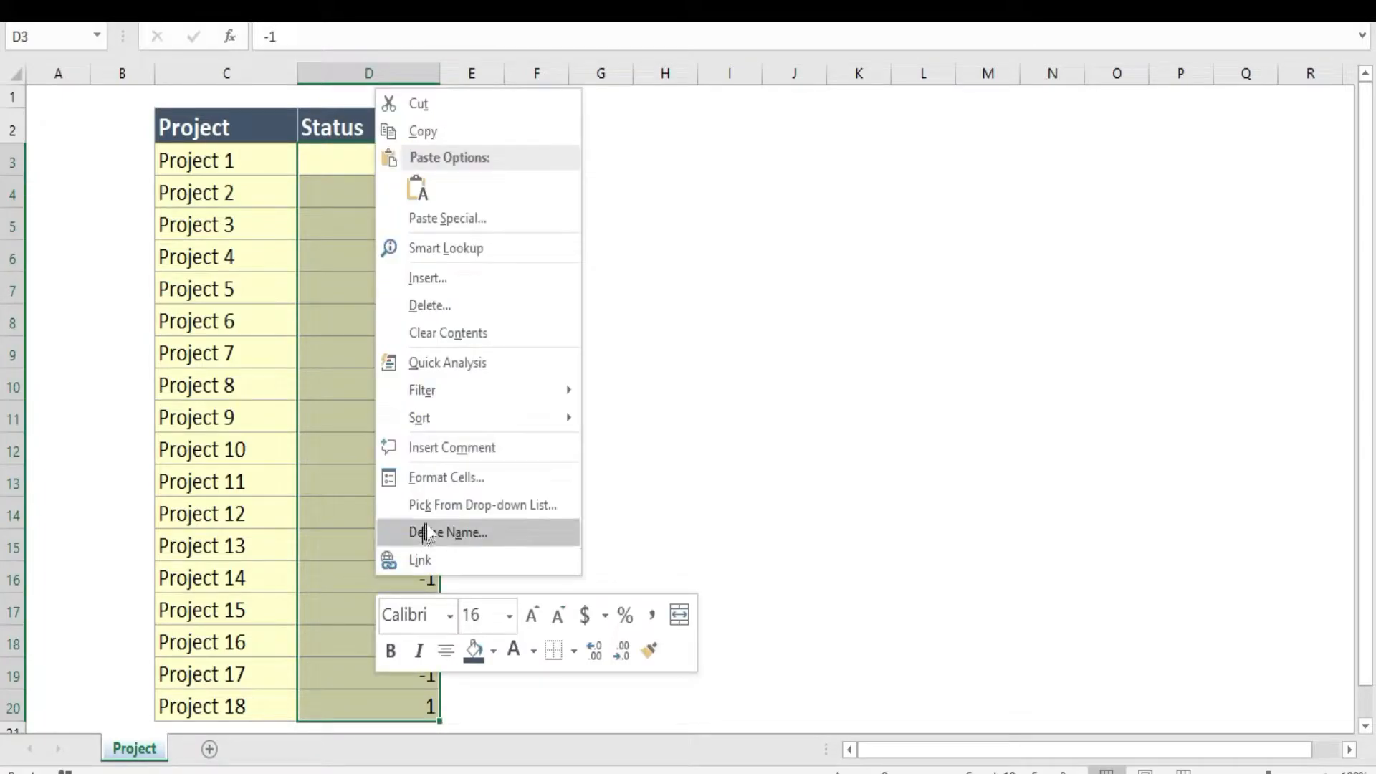
left_click(482, 483)
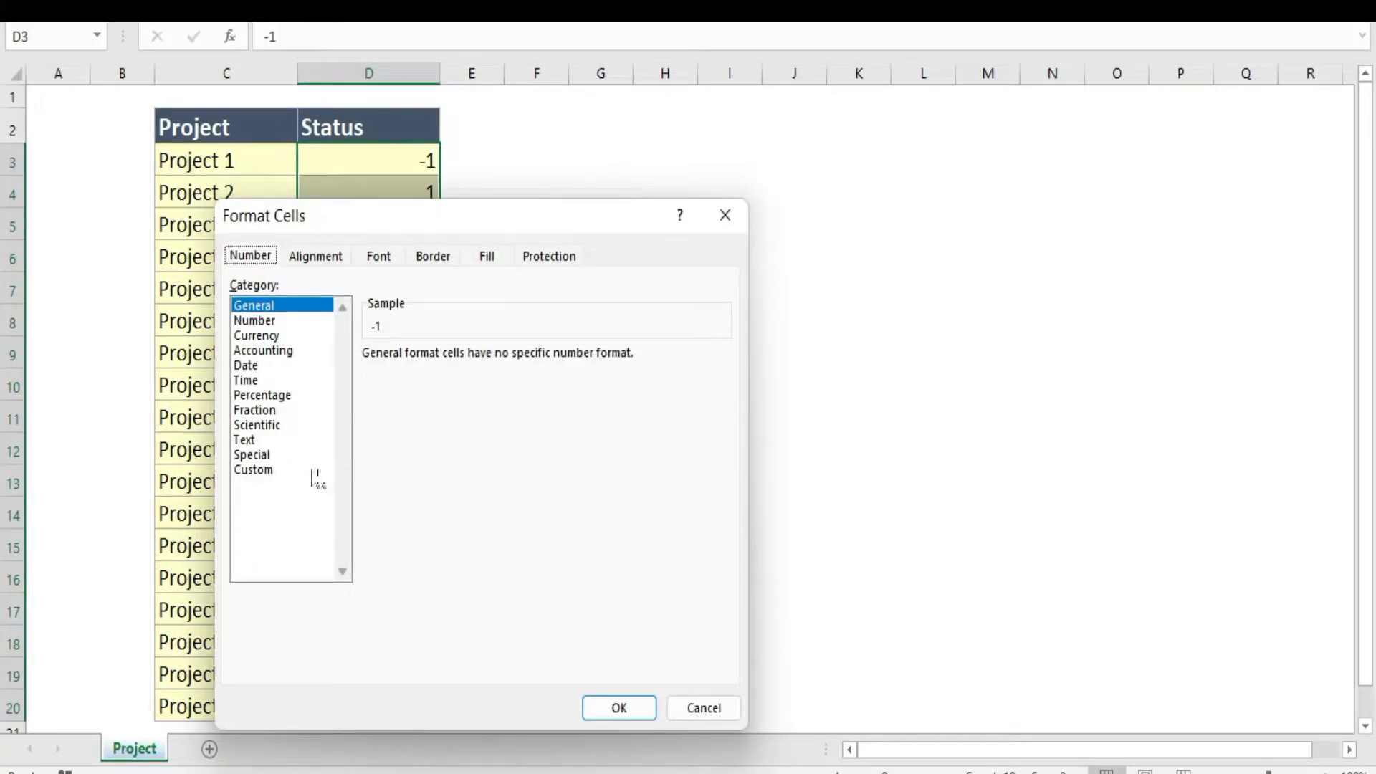
left_click_drag(468, 221, 789, 150)
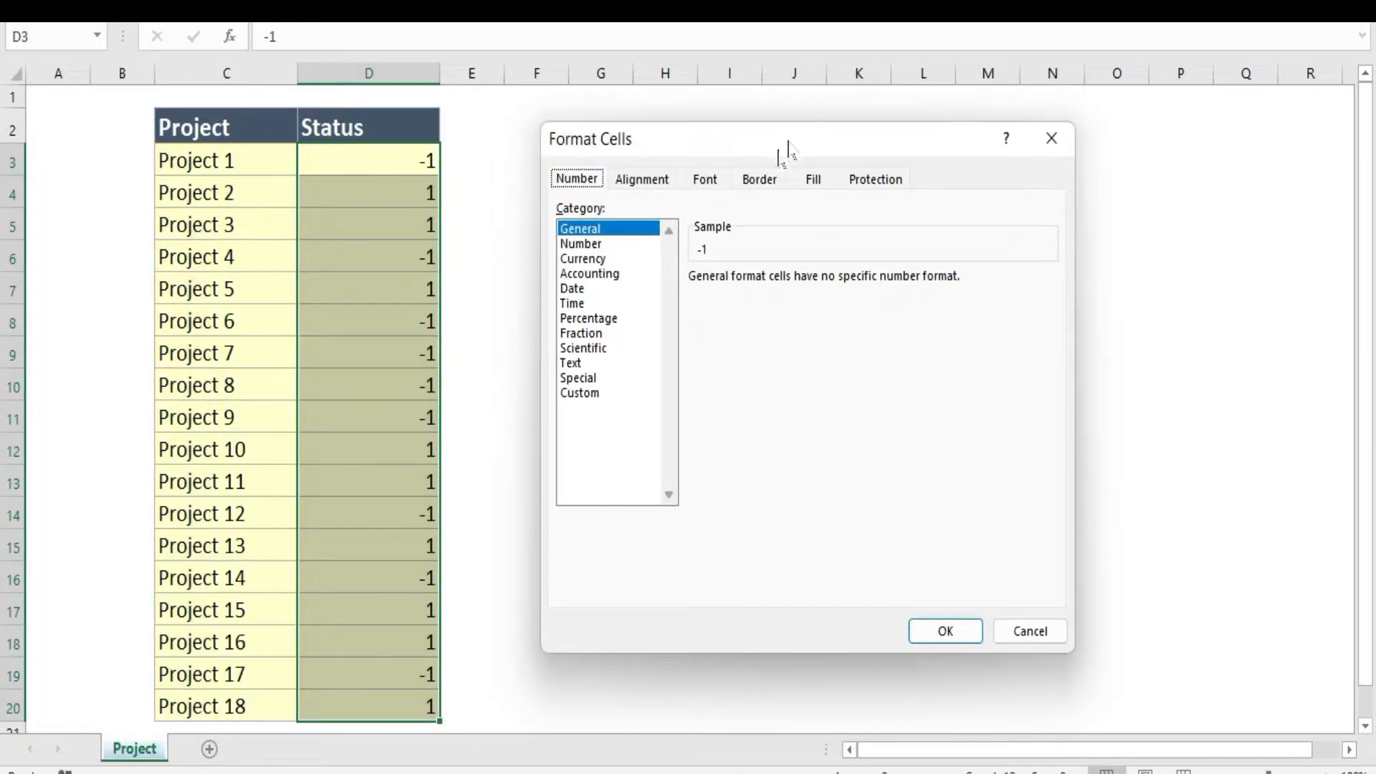
left_click(583, 397)
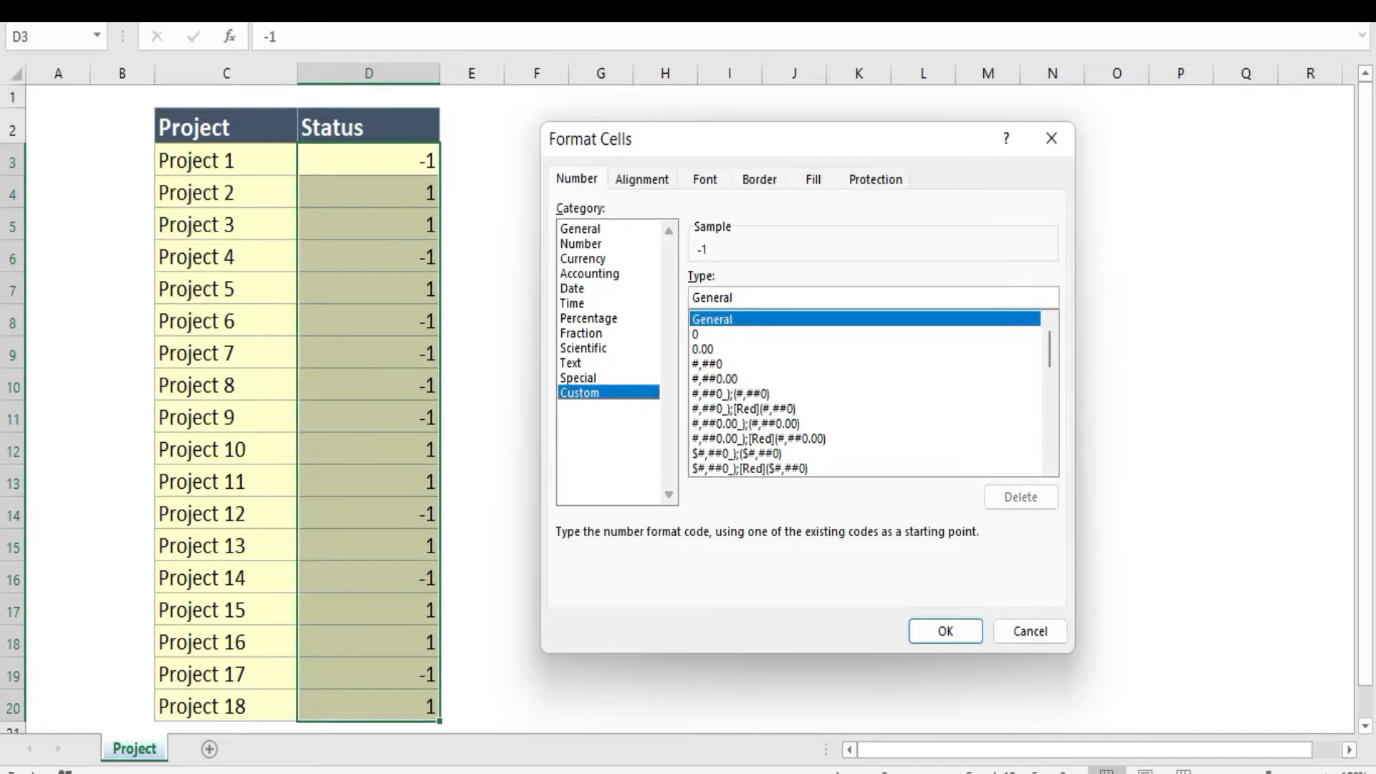
left_click(751, 295)
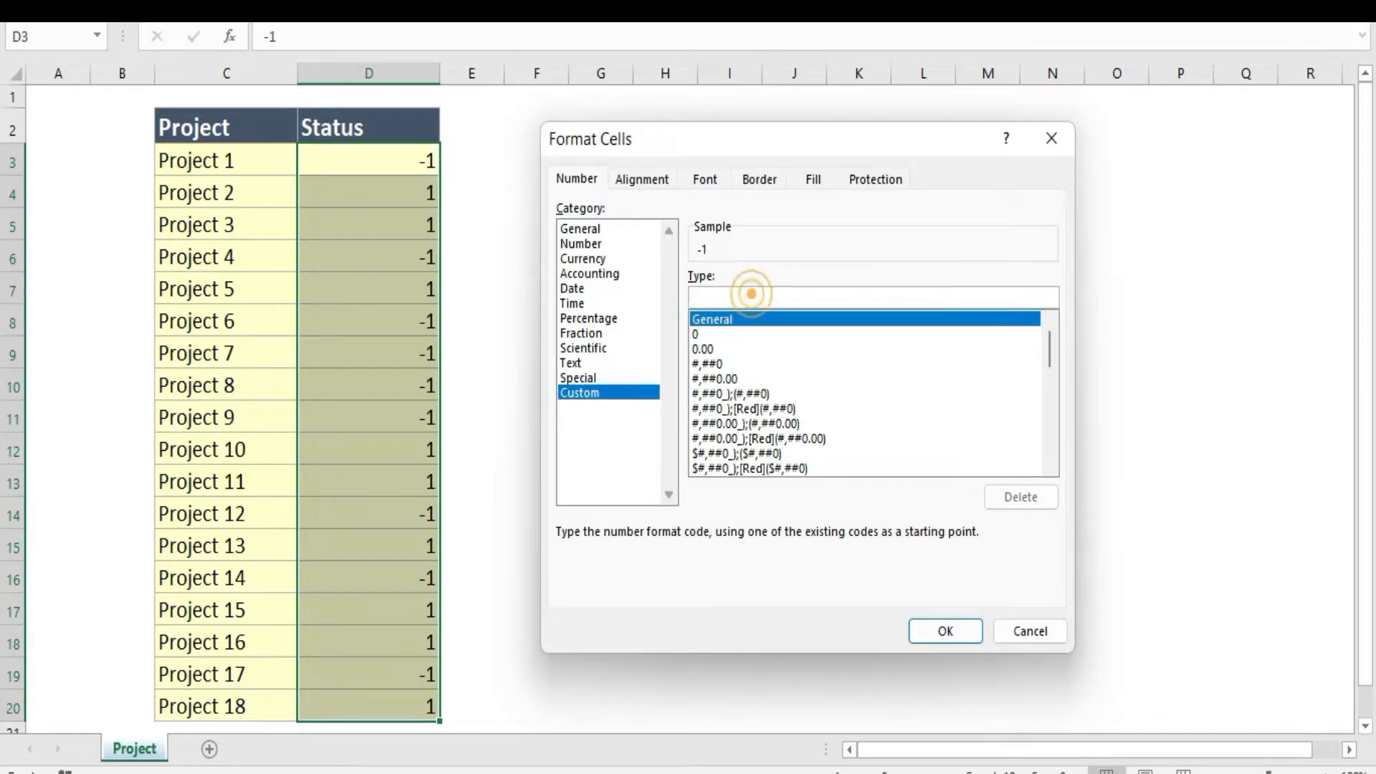
key("BackSpace")
key("BackSpace")
key("BackSpace")
key("BackSpace")
key("BackSpace")
key("BackSpace")
key("BackSpace")
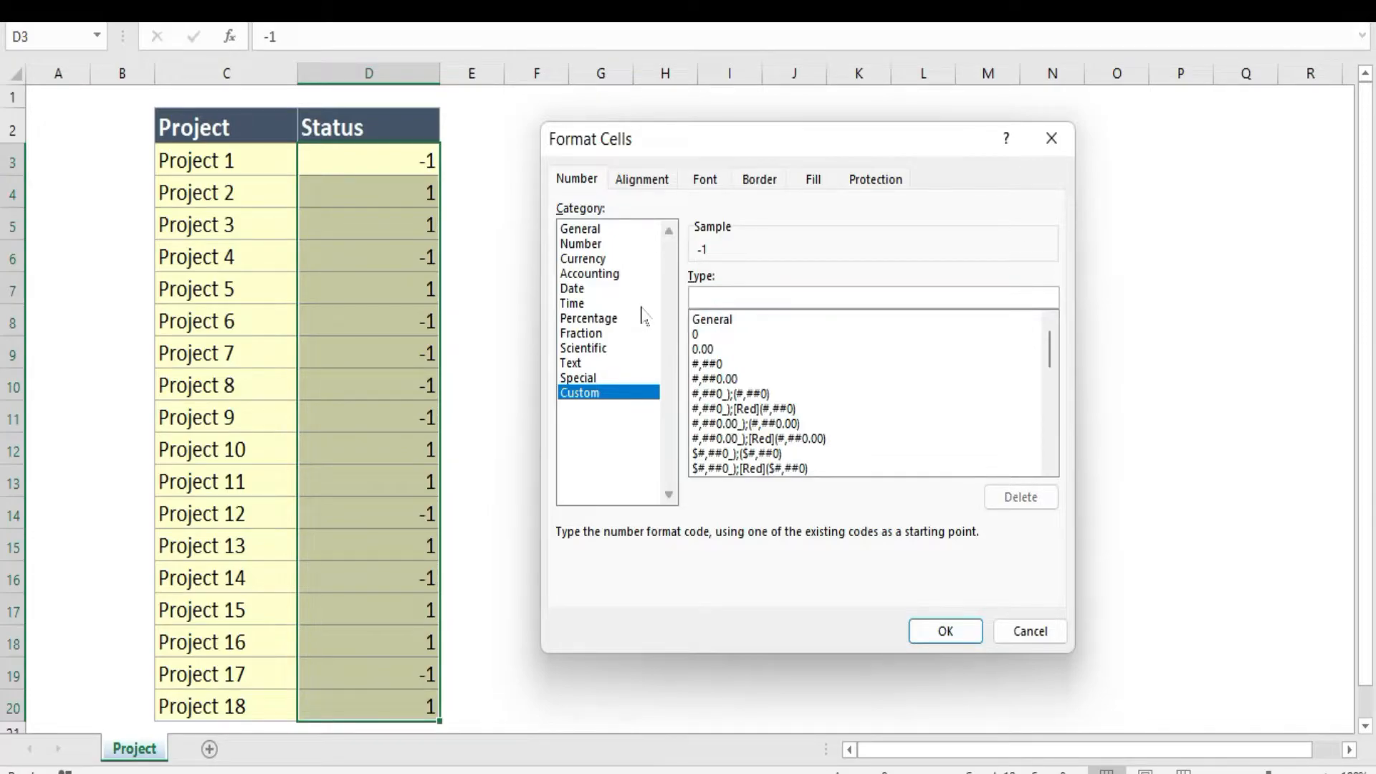
Begin the custom format code with [Green] followed by the check mark emoji ✔.
type("[Green")
key("super+period")
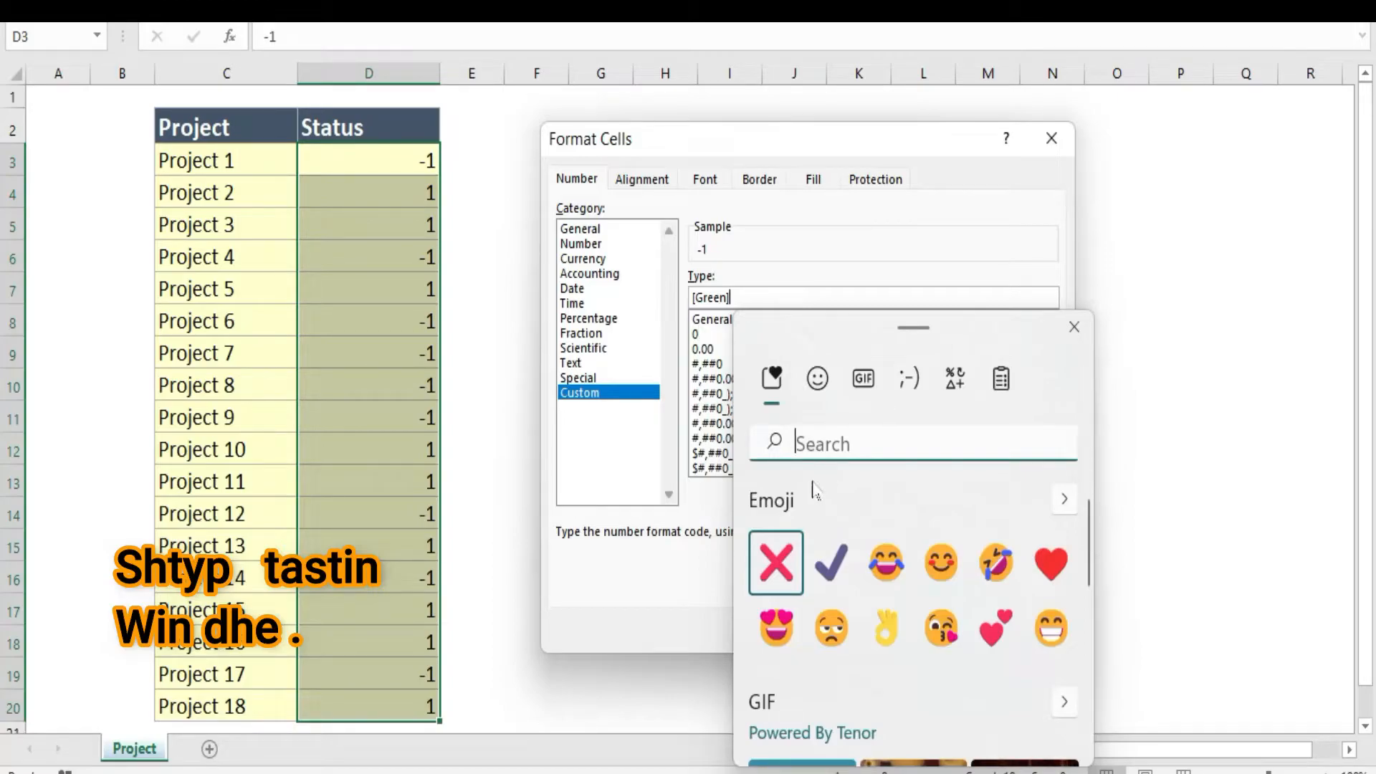
left_click(840, 439)
type("chec")
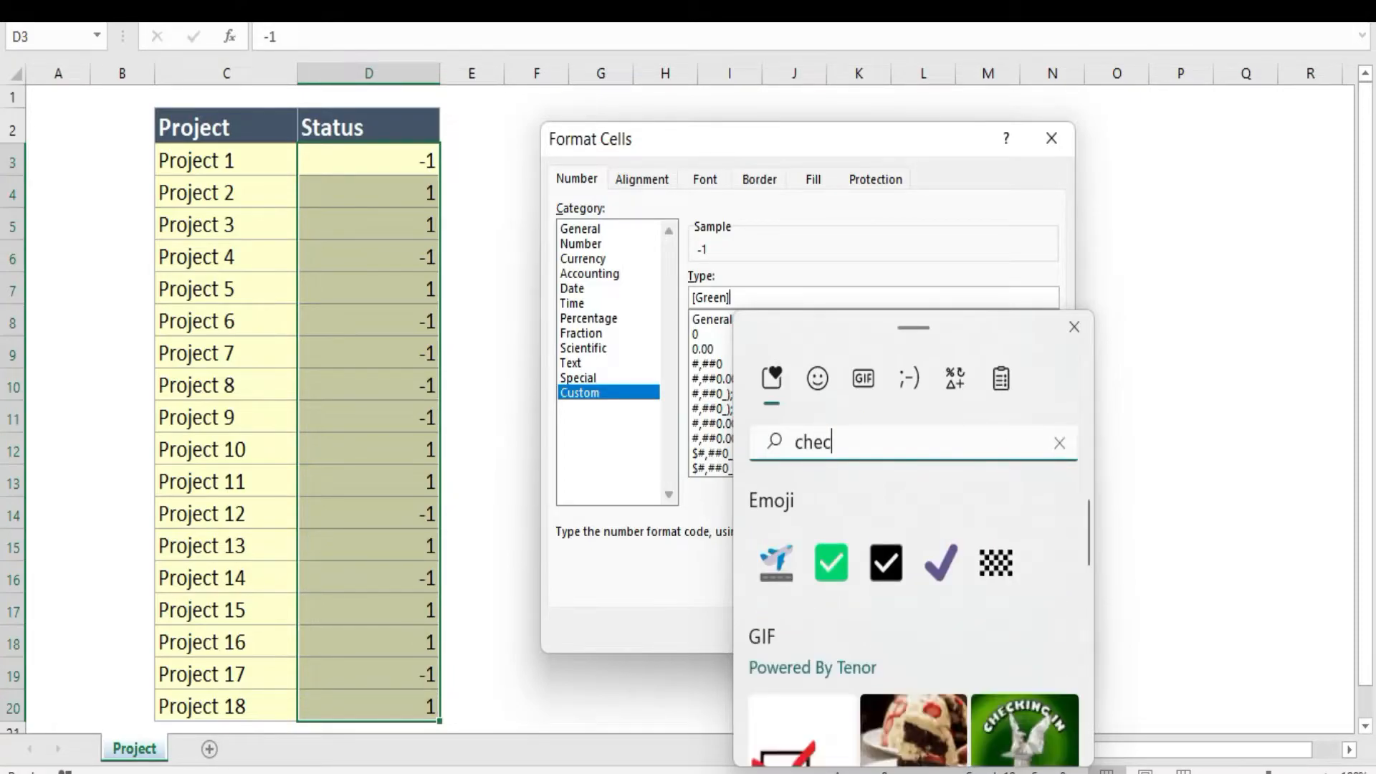
left_click(941, 566)
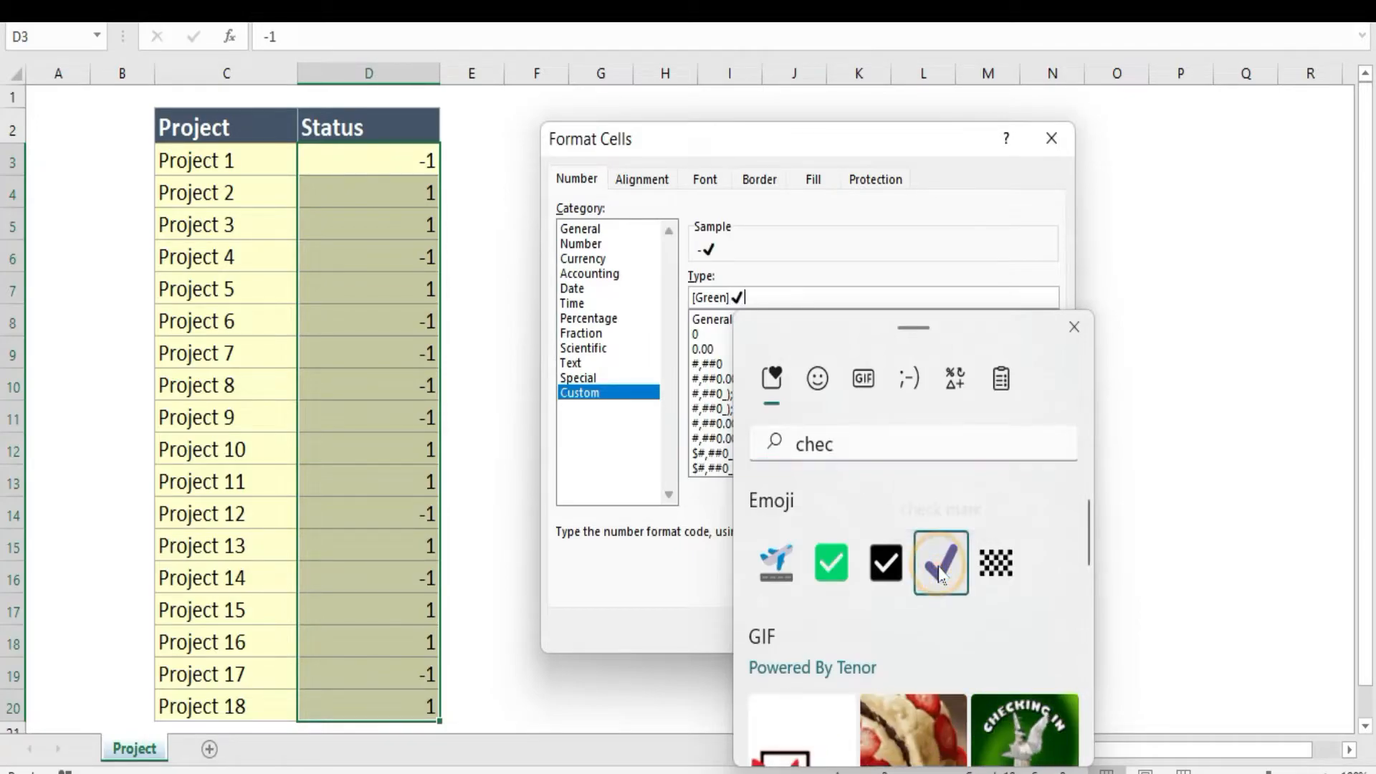
Add the quoted text "Përfunduar" after the check mark in the format code.
left_click(754, 299)
type("\"")
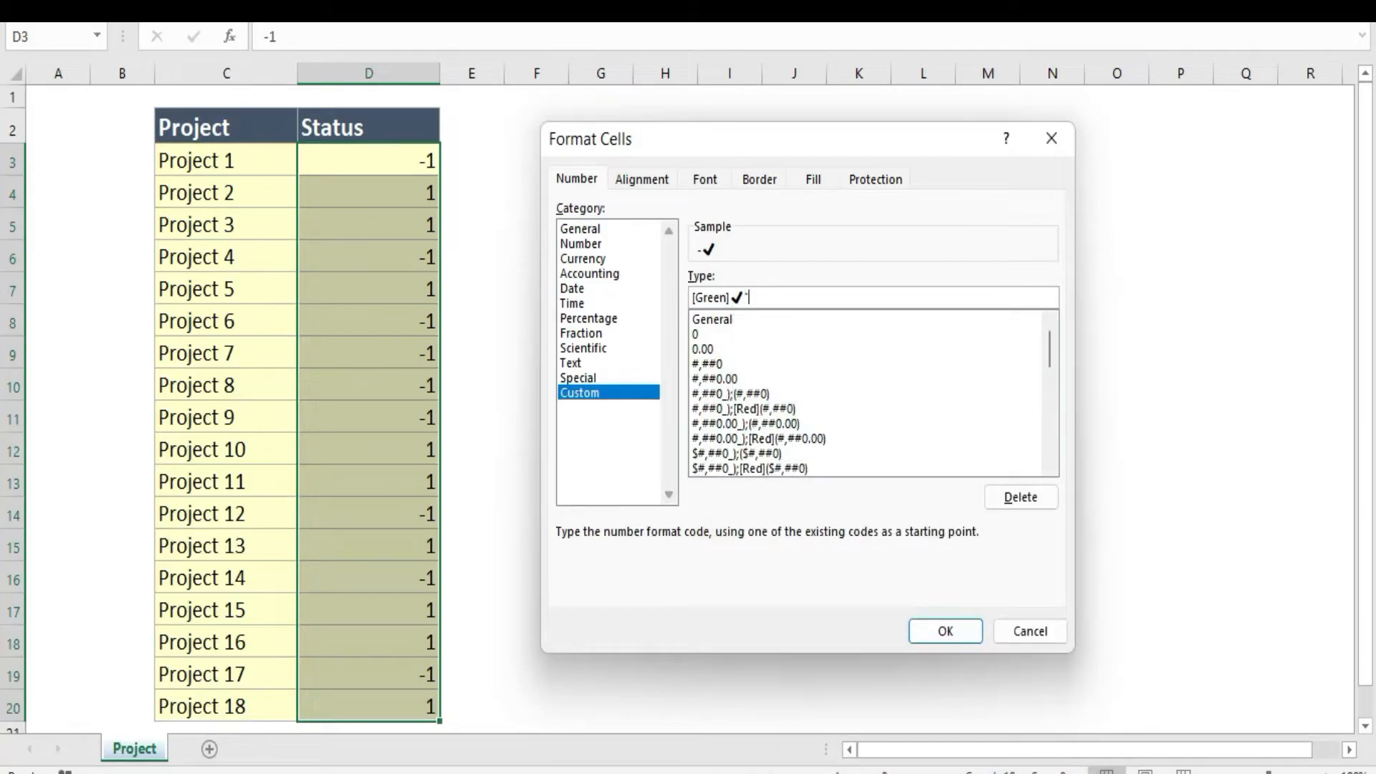
type("P")
type("e")
type("r")
type("funduar")
type("\"")
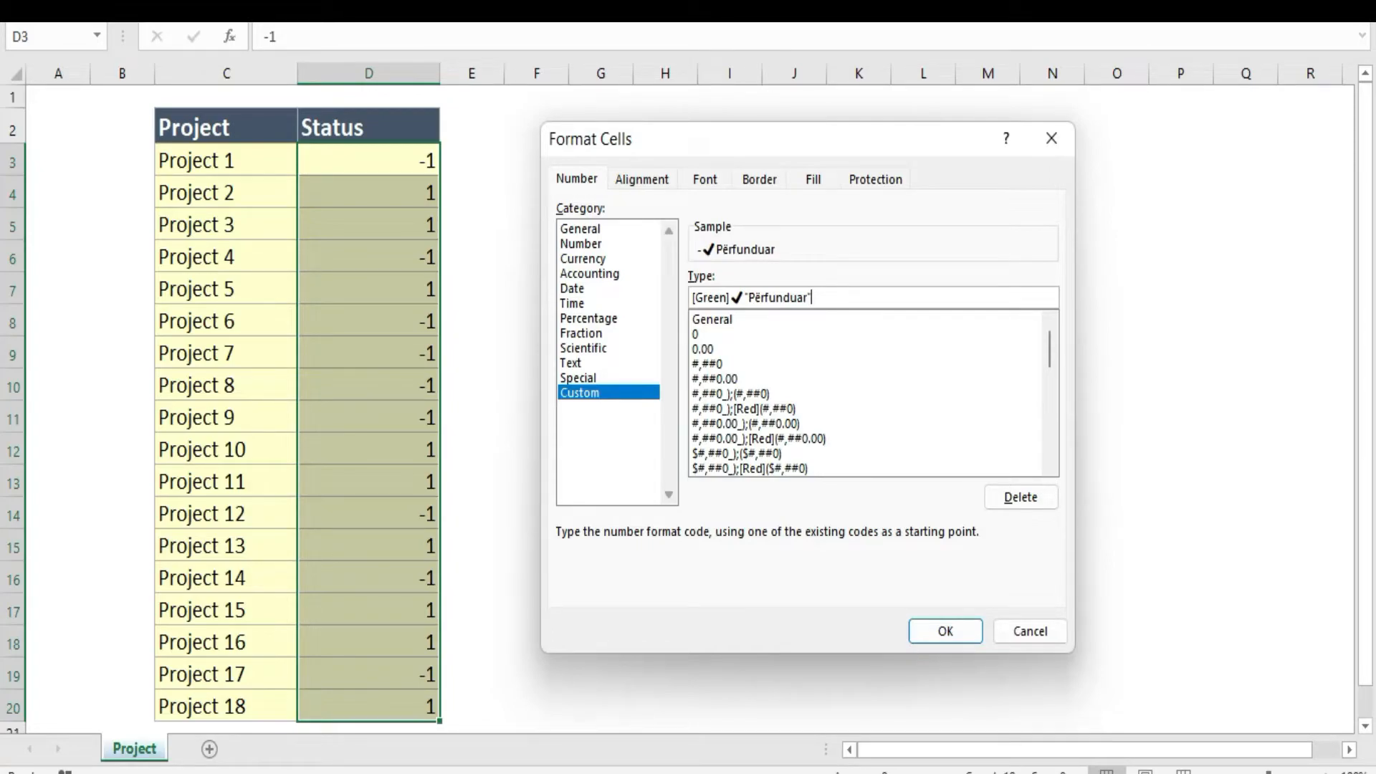
Add a semicolon and a negative-value section to the format code, starting with [Red] and the cross emoji ✖.
left_click(847, 293)
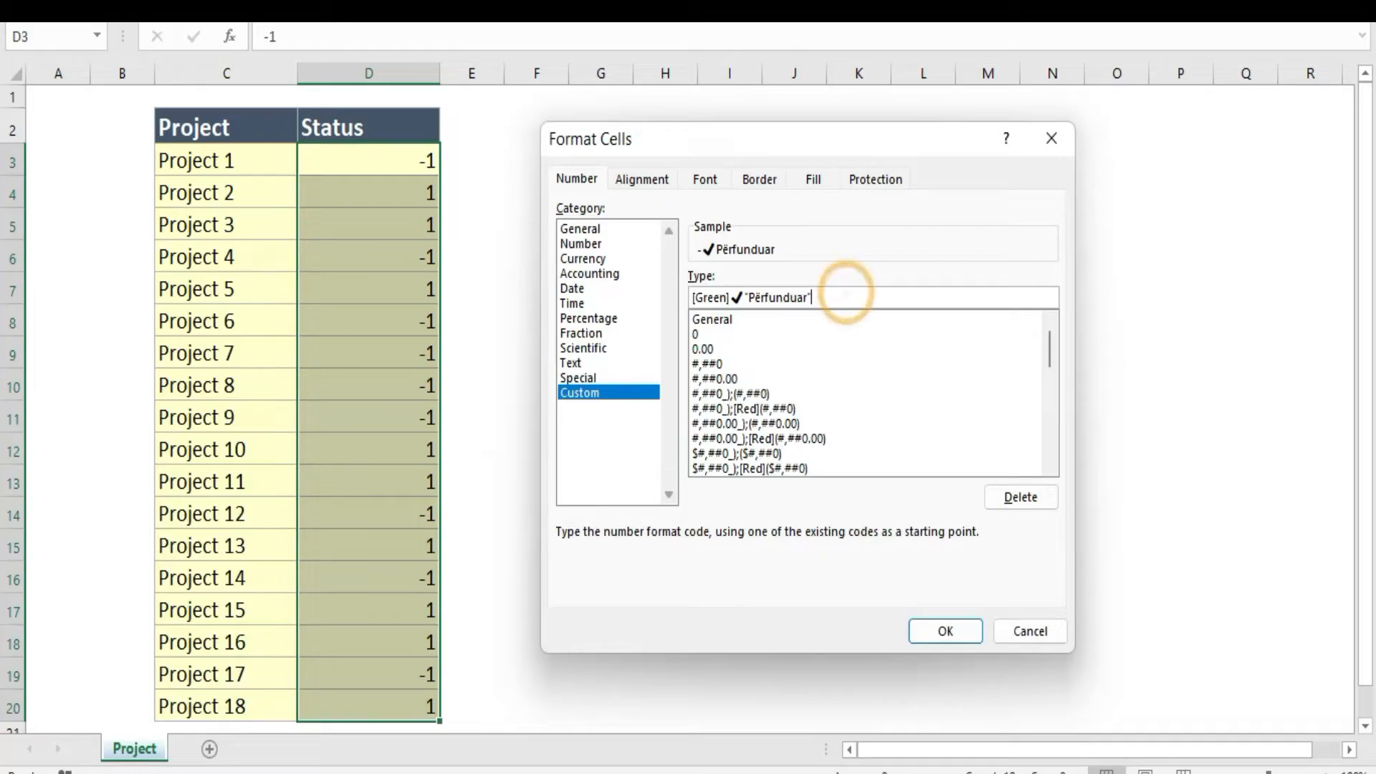
type(";")
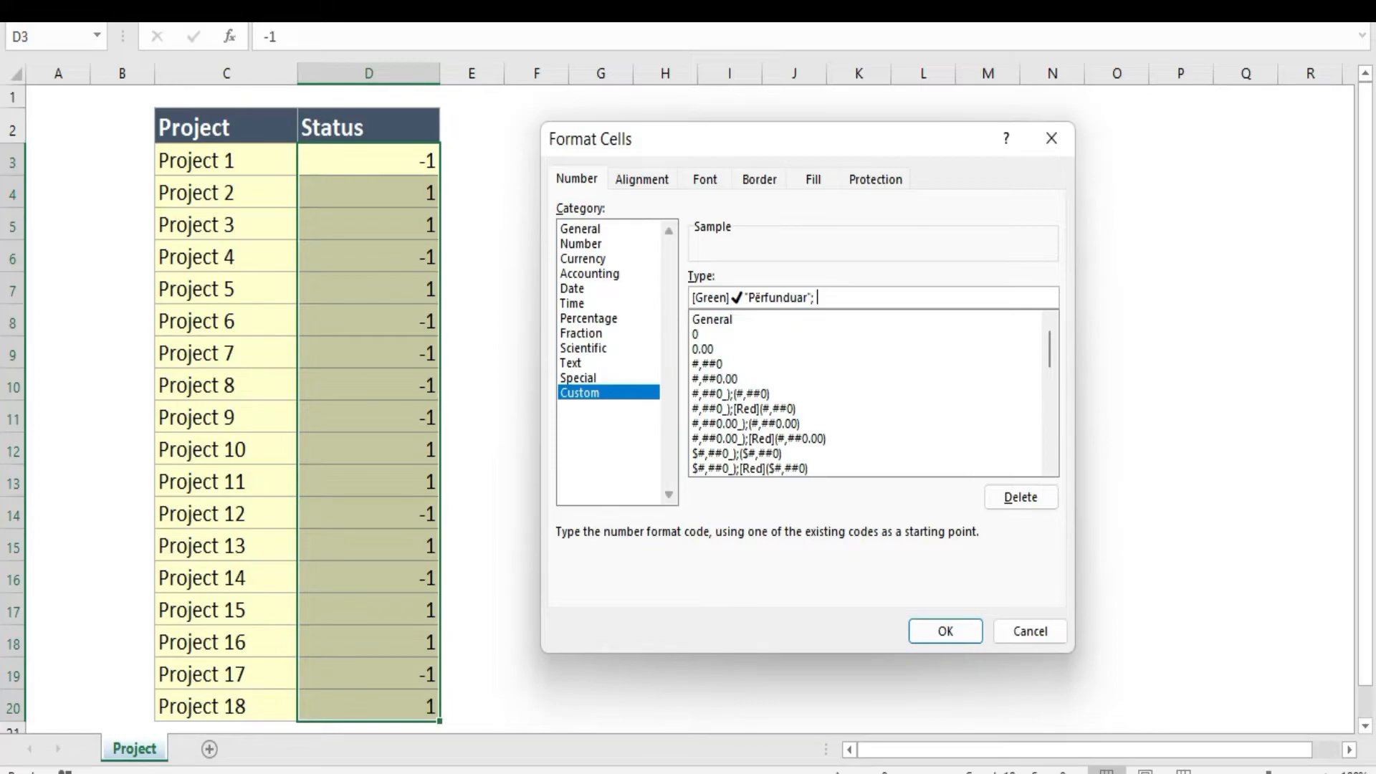
type("[Red")
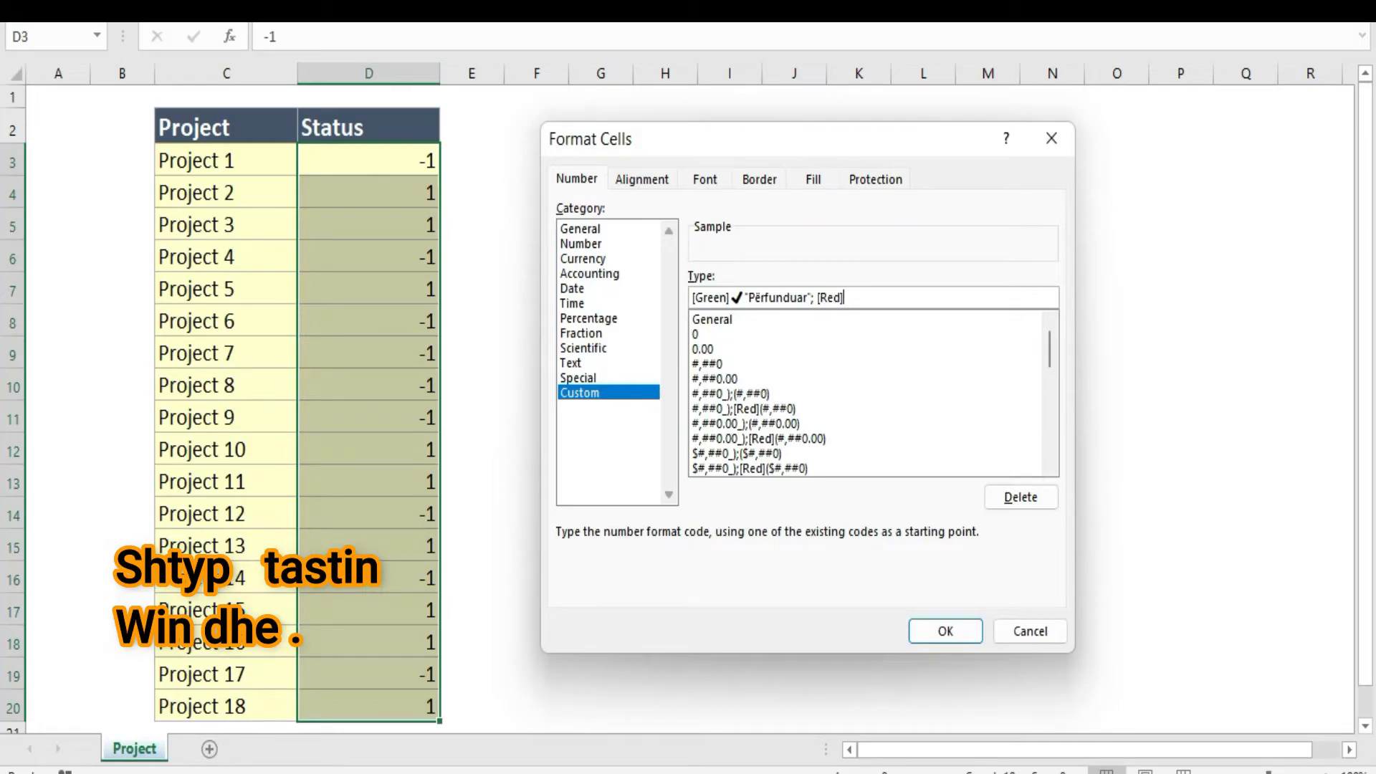
key("super+period")
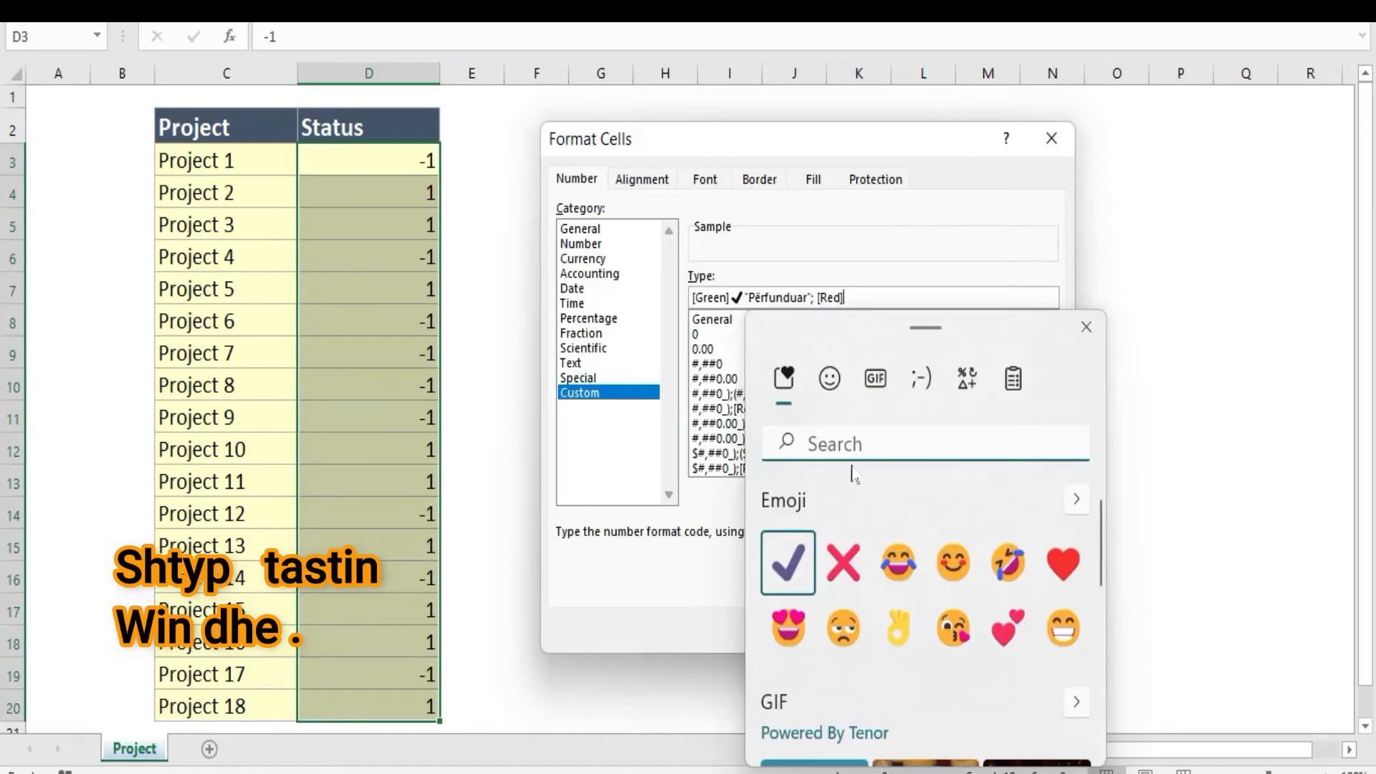
type("x")
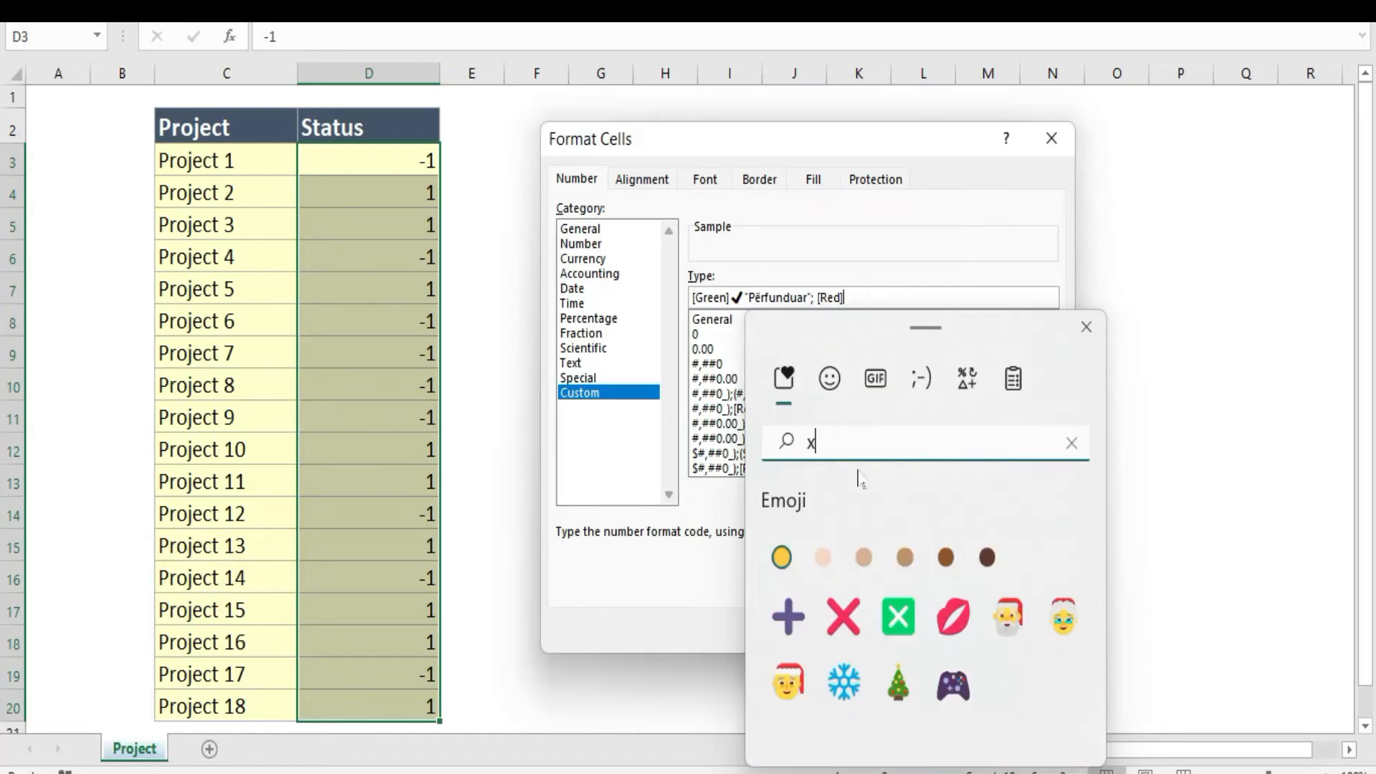
left_click(842, 618)
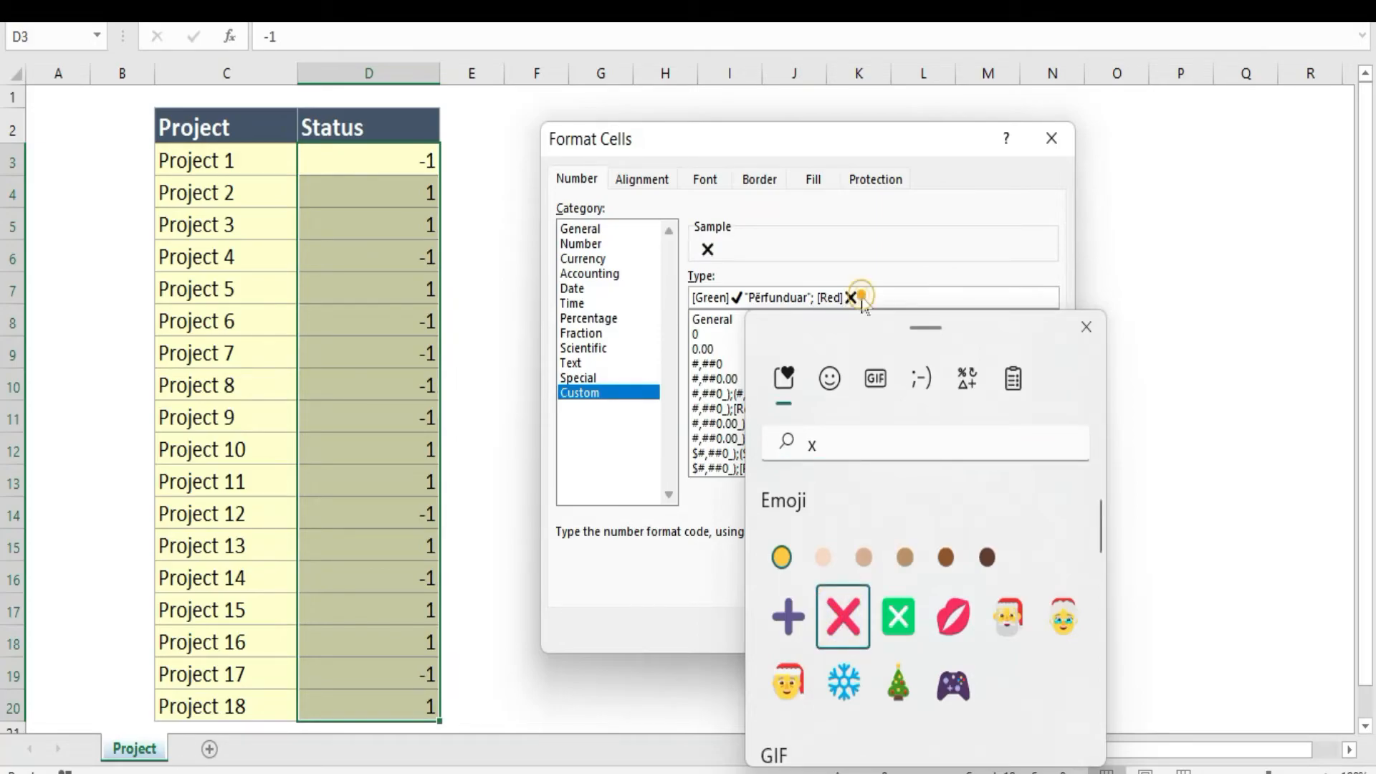
Add the quoted text "Dështim" after the cross and apply the custom format to the status cells.
left_click(858, 297)
type("\"")
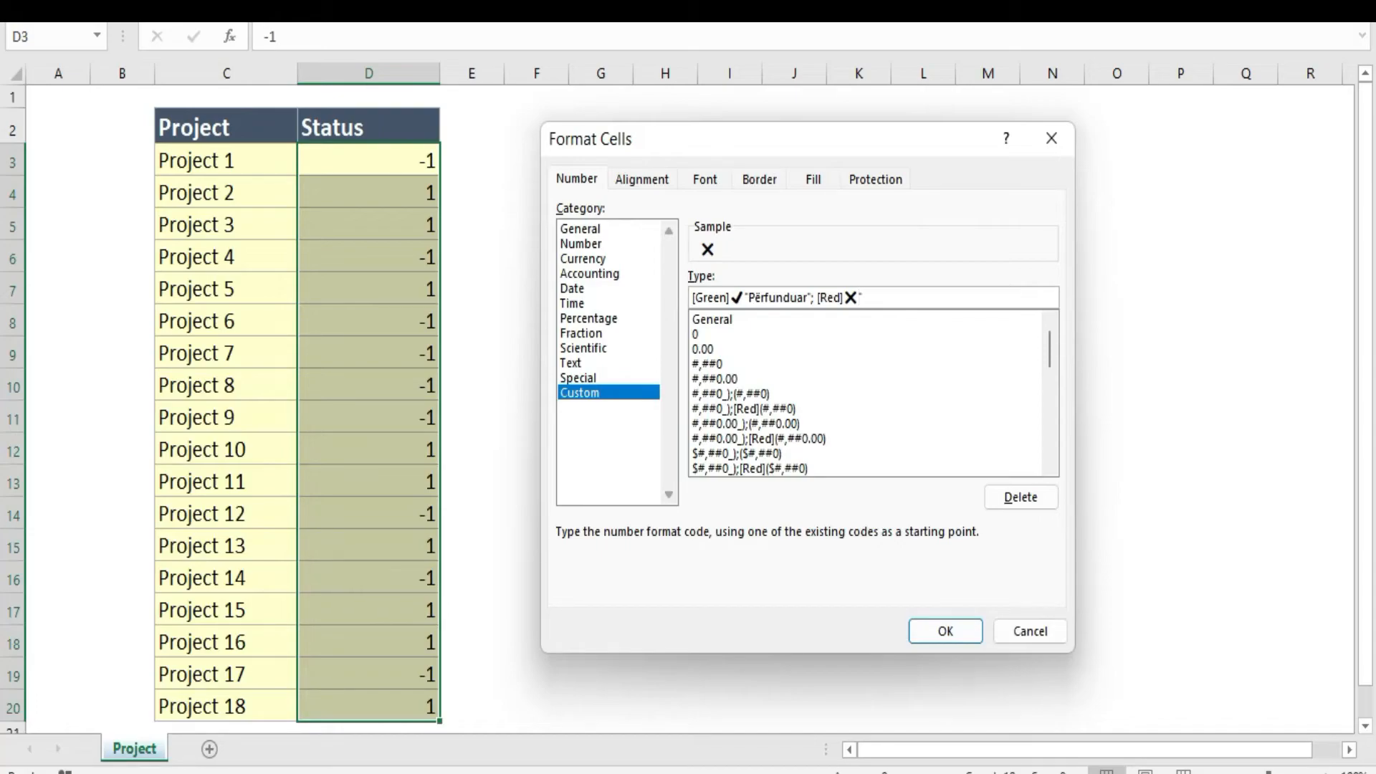
type("DëSH")
key("BackSpace")
key("BackSpace")
type("shtim\"")
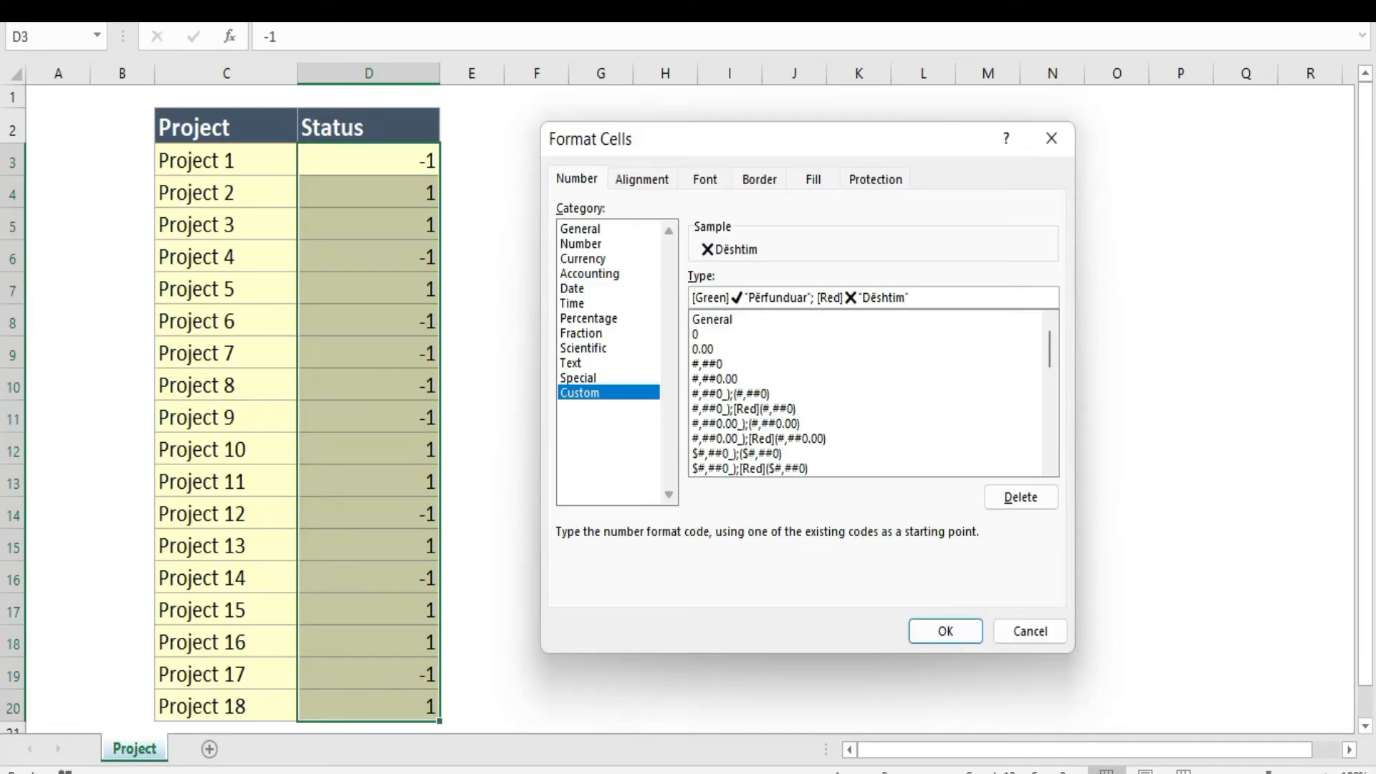
left_click(940, 632)
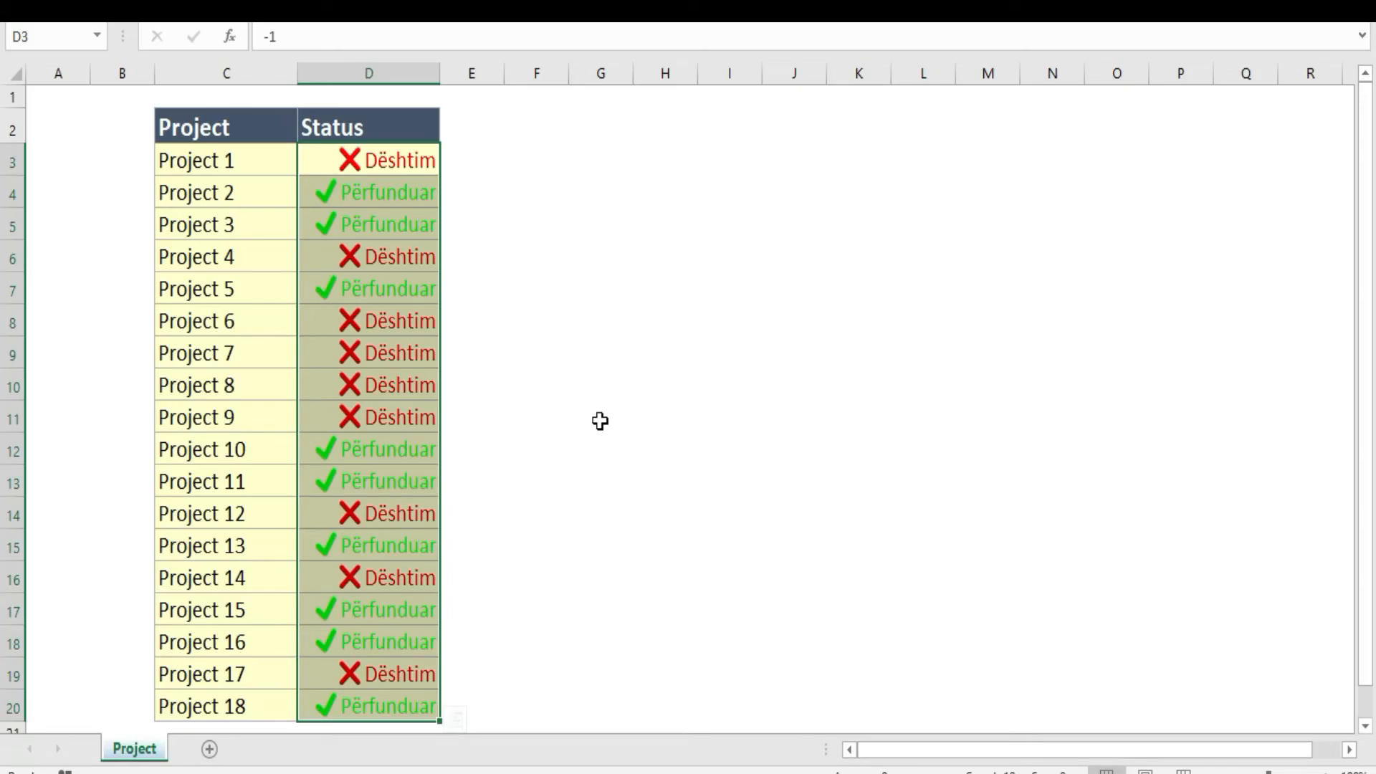
left_click(569, 338)
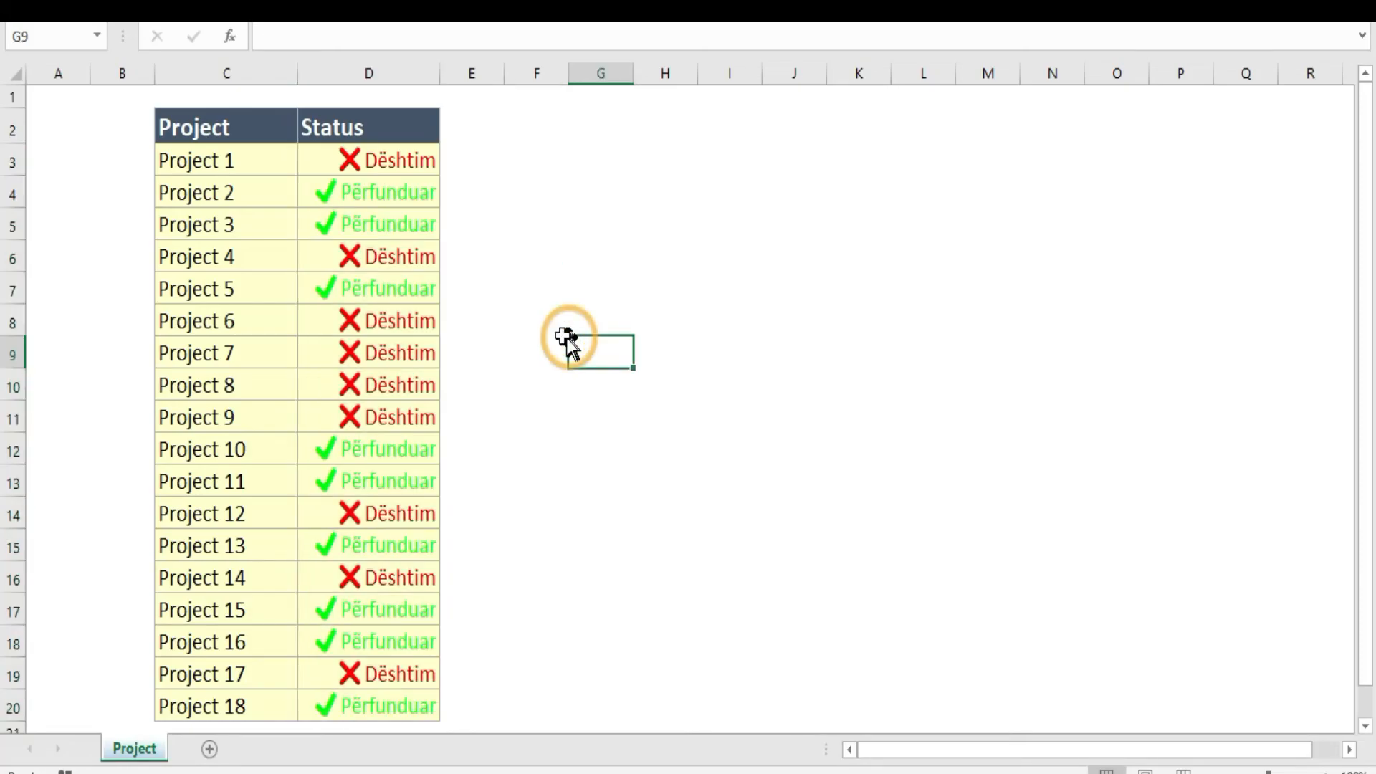
Test the custom format by replacing the status value of Project 3 in cell D5 with -1.
left_click(386, 192)
left_click(387, 159)
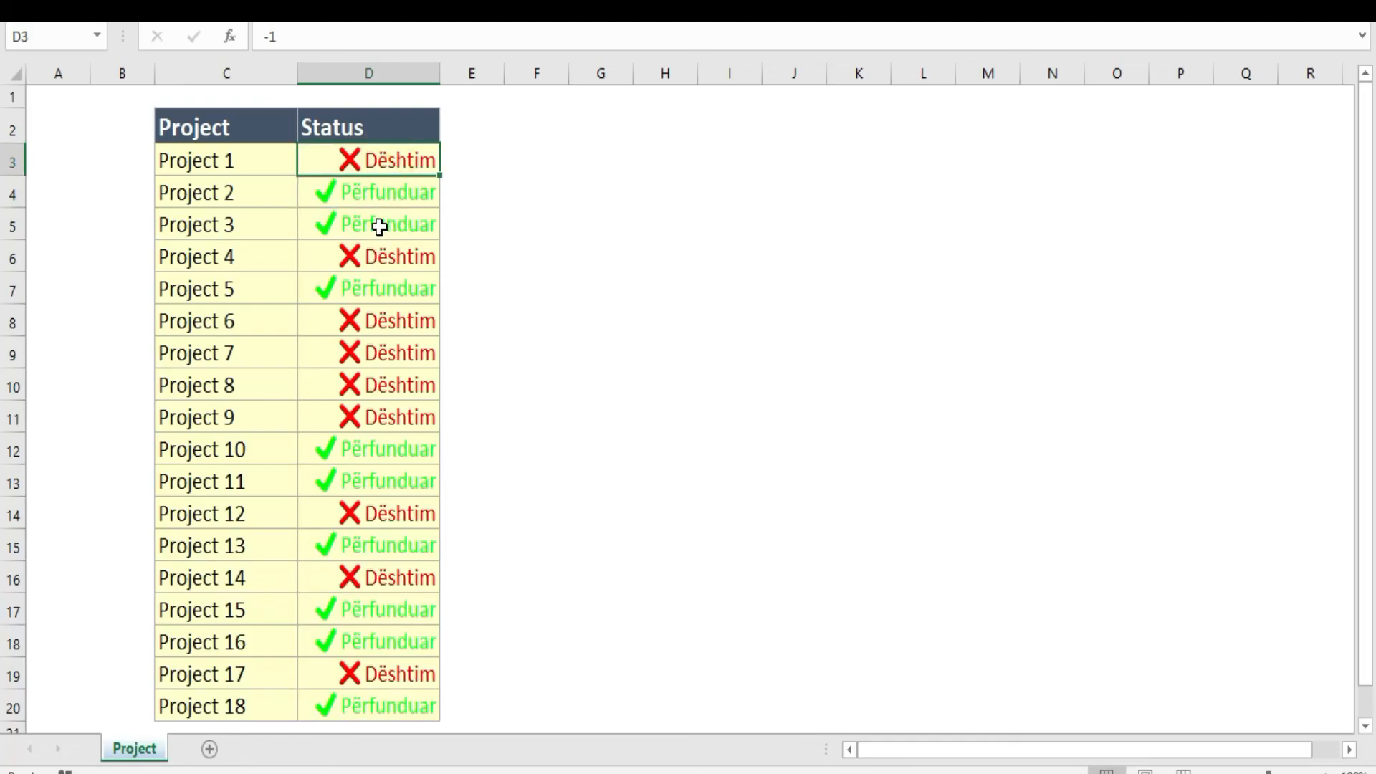
left_click(378, 226)
key("Delete")
type("-1")
key("Return")
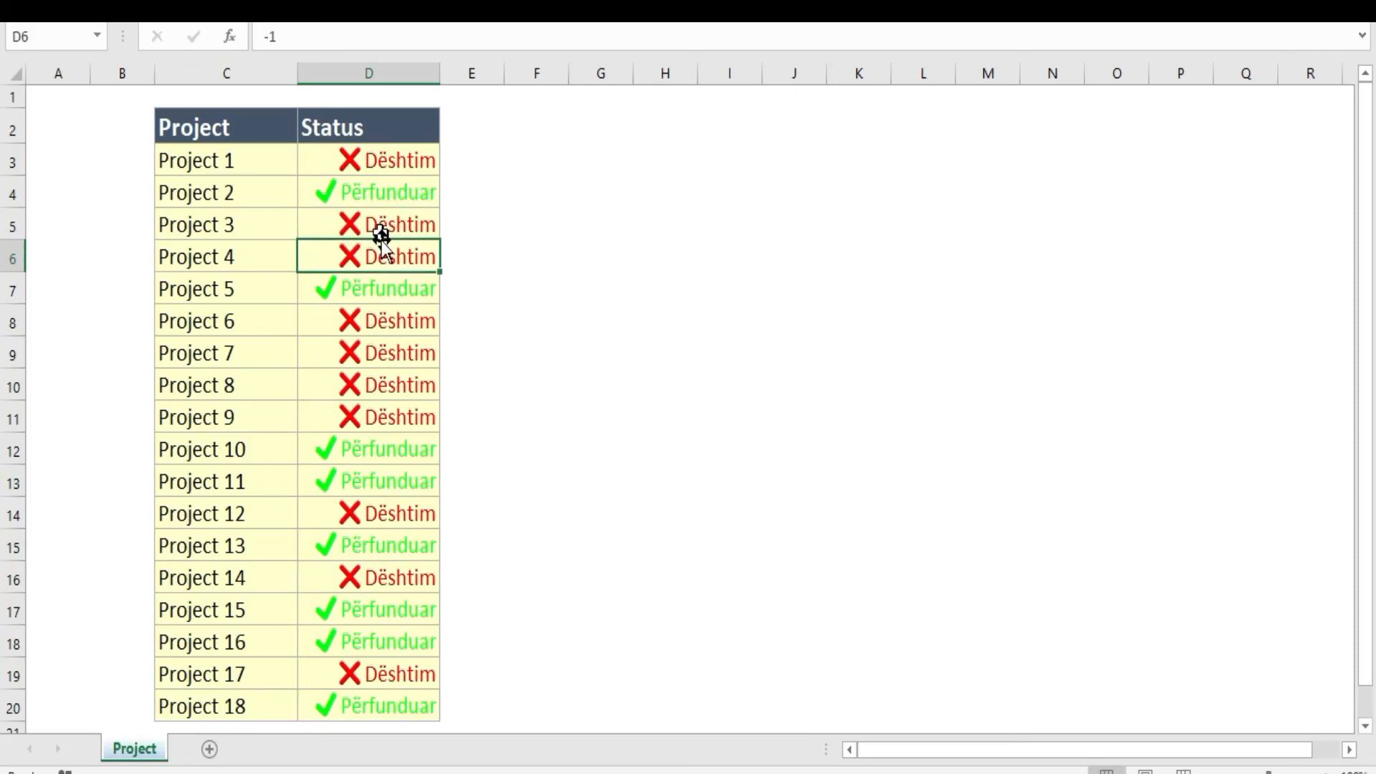